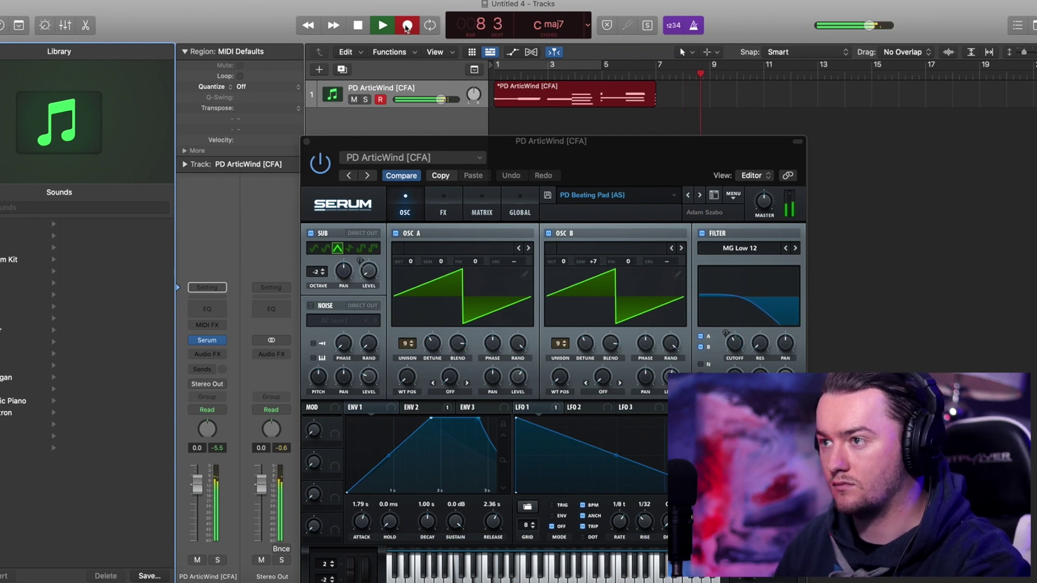
Stop the pad recording and save the project as SADNESS SONG in the Logic folder.
key("space")
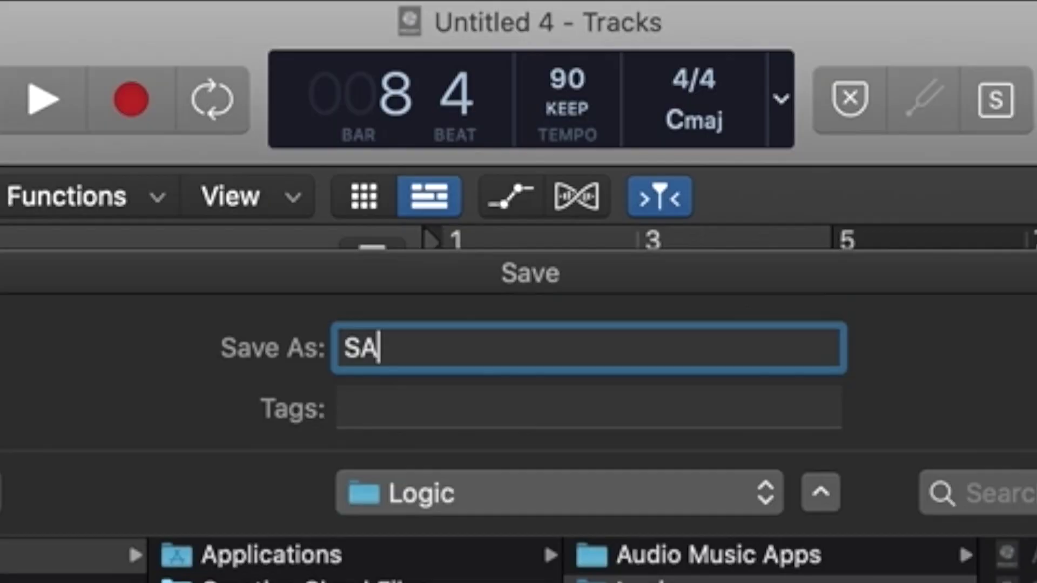
type("D")
key("BackSpace")
type("NESS SONG")
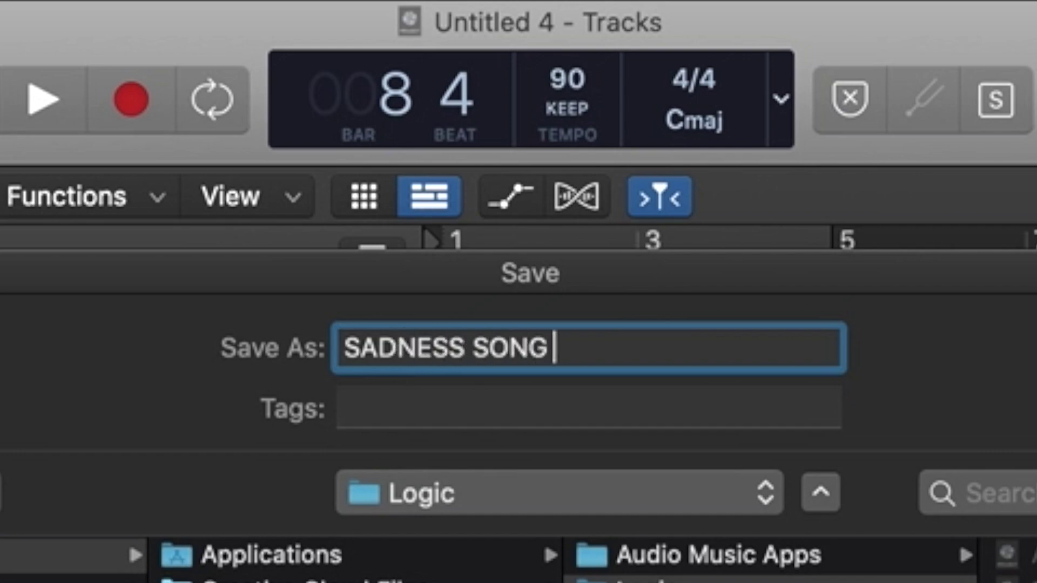
key("Return")
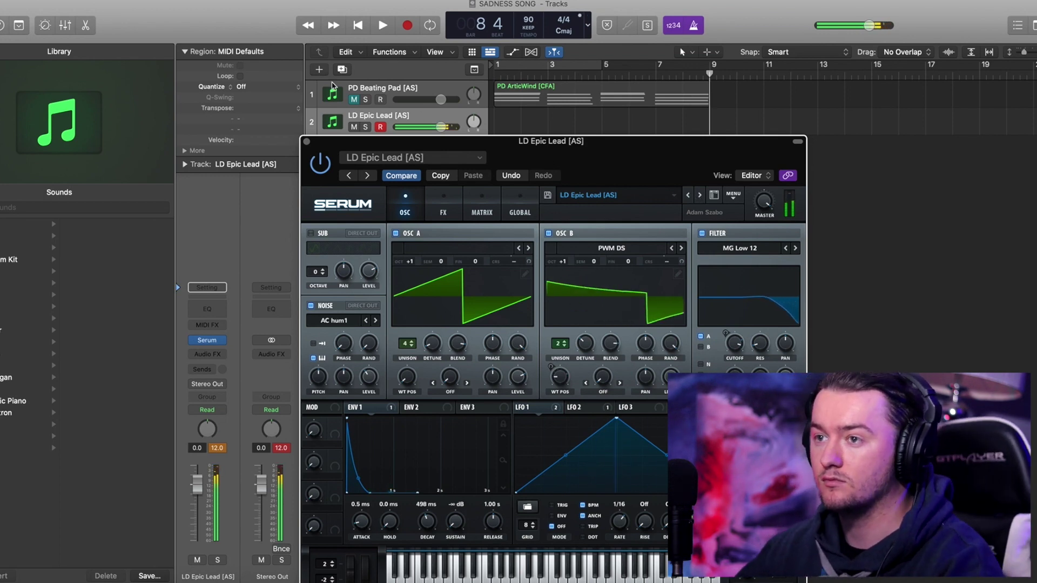
Unmute the PD Beating Pad track, set a cycle range over bars 1 to 9, and play from the beginning.
left_click(355, 101)
left_click_drag(500, 66, 709, 66)
left_click(366, 26)
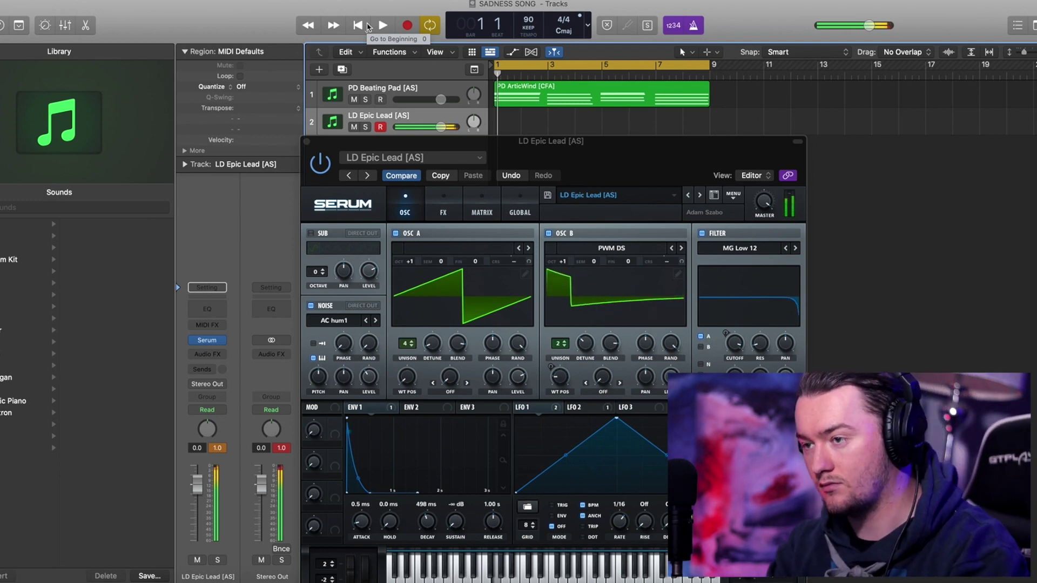
key("space")
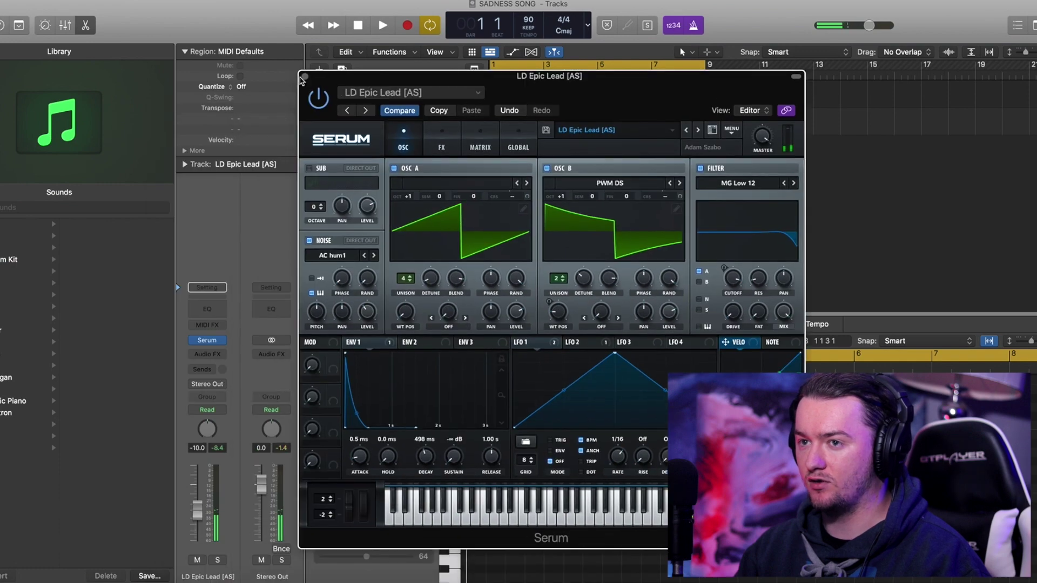
Add a Channel EQ to the LD Epic Lead track and lower its high cut to 4700 Hz.
left_click(303, 77)
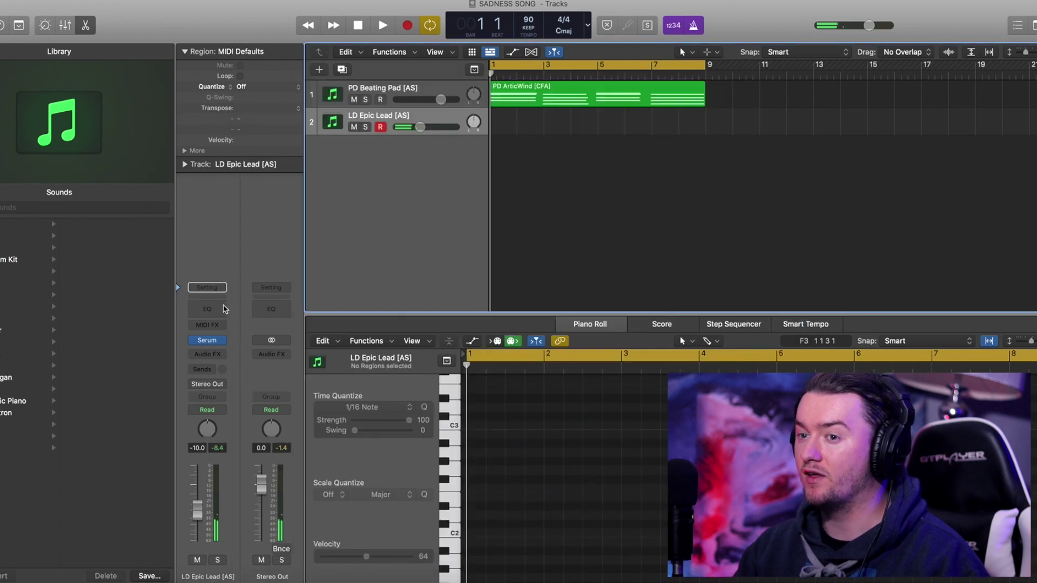
left_click(221, 309)
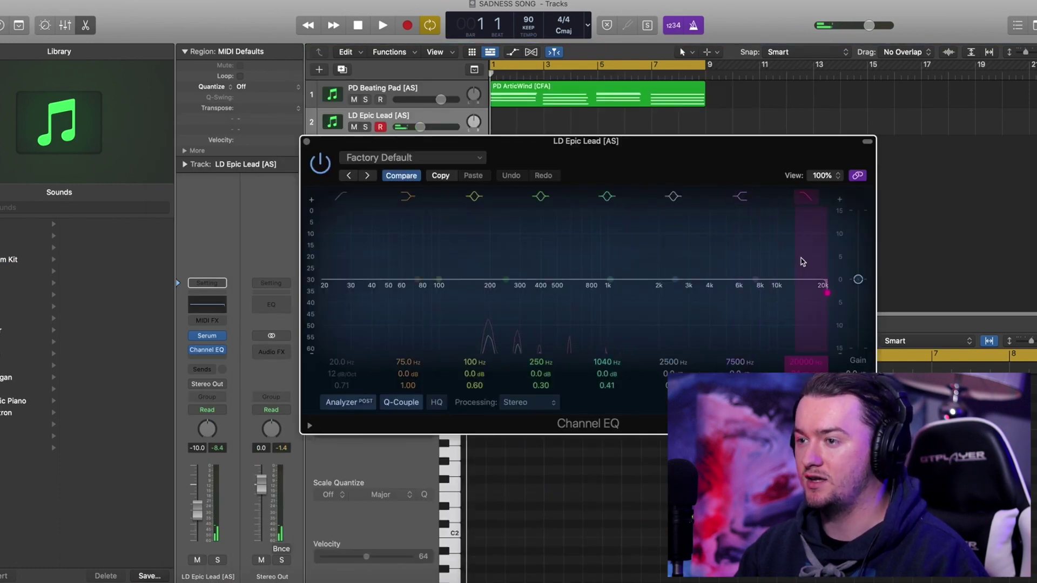
left_click_drag(821, 265, 717, 265)
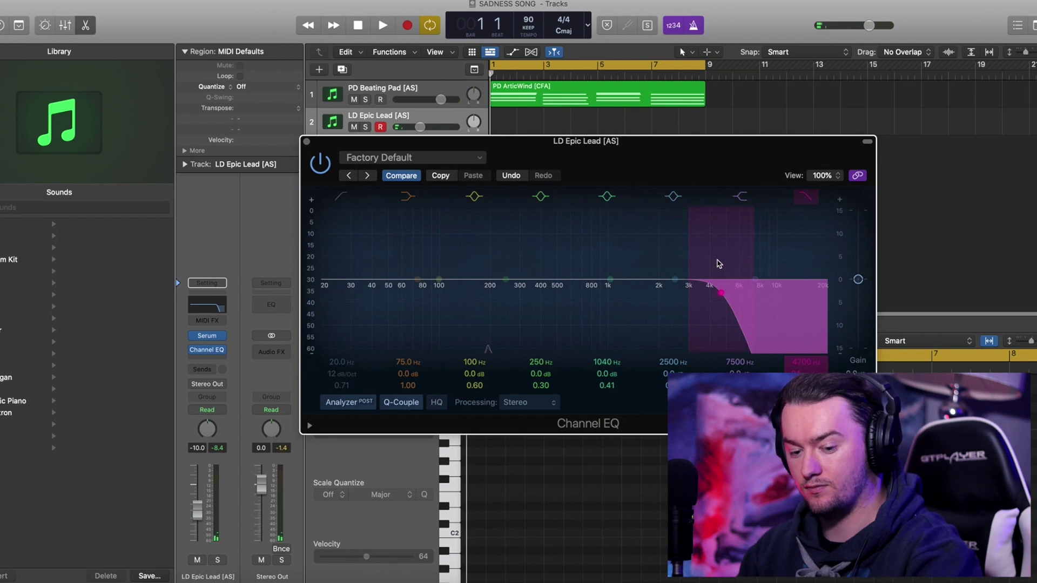
left_click(306, 142)
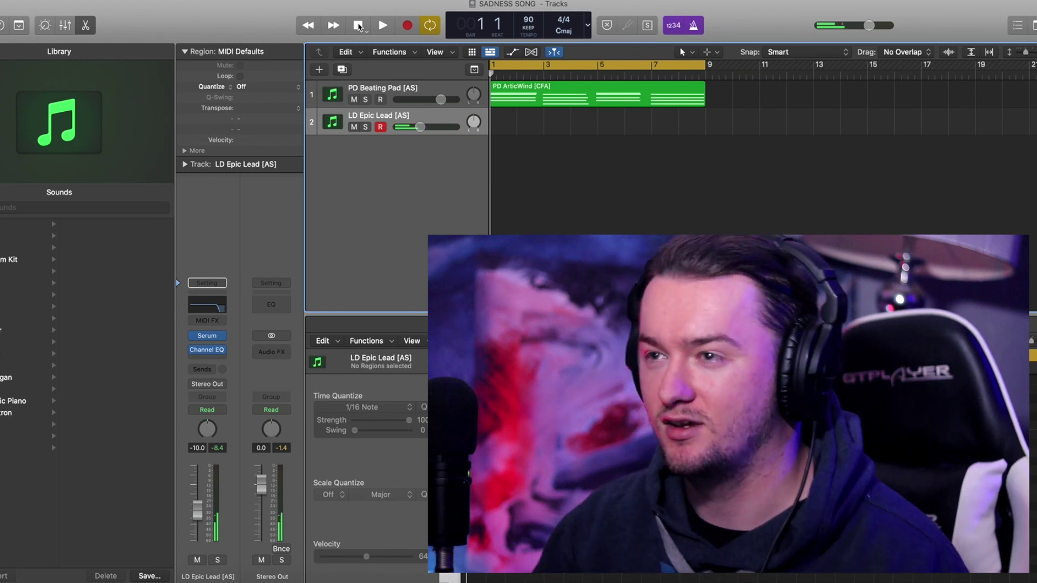
Record the lead melody on the LD Epic Lead track from bar 1 to bar 17.
left_click(407, 25)
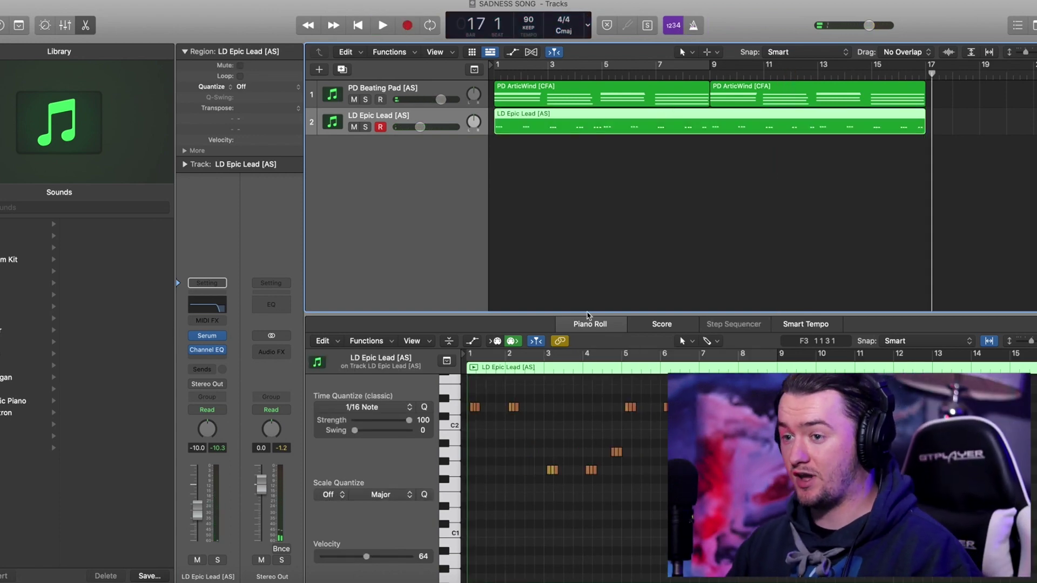
Quantize all notes in the LD Epic Lead region to 1/16 Note and play them from the start.
left_click(592, 421)
key("super+a")
key("q")
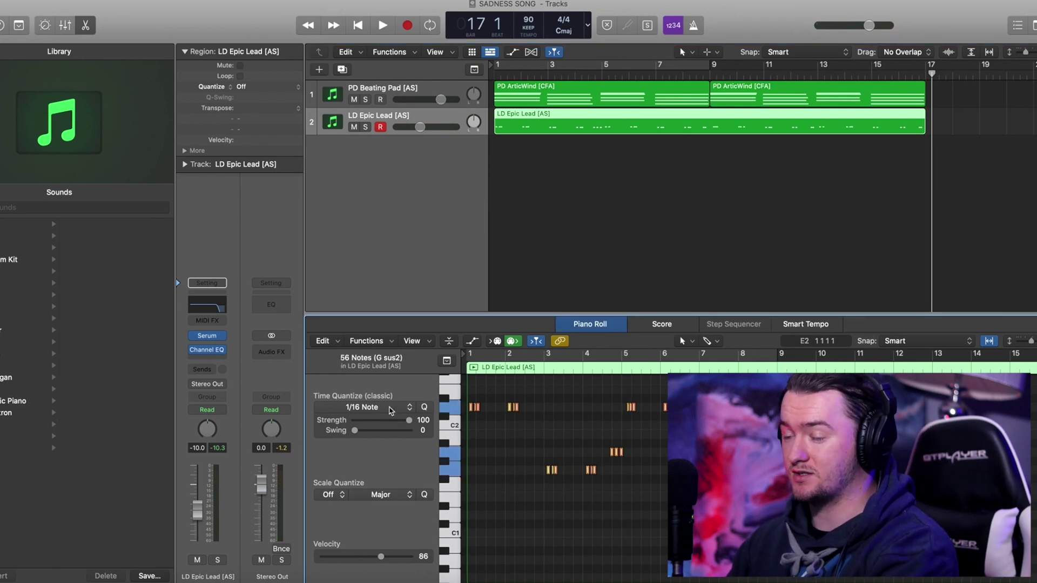
key("Return")
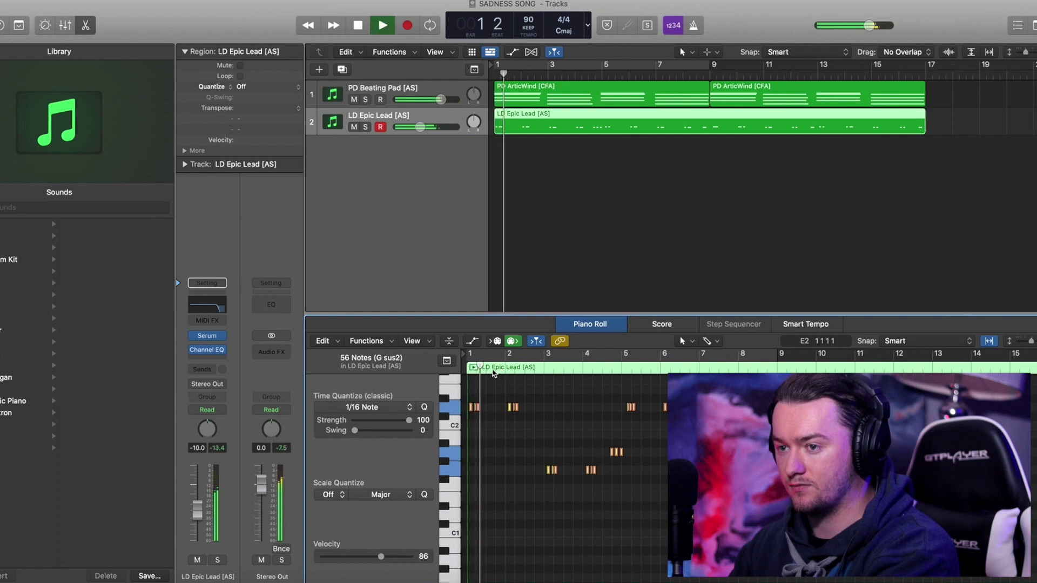
key("space")
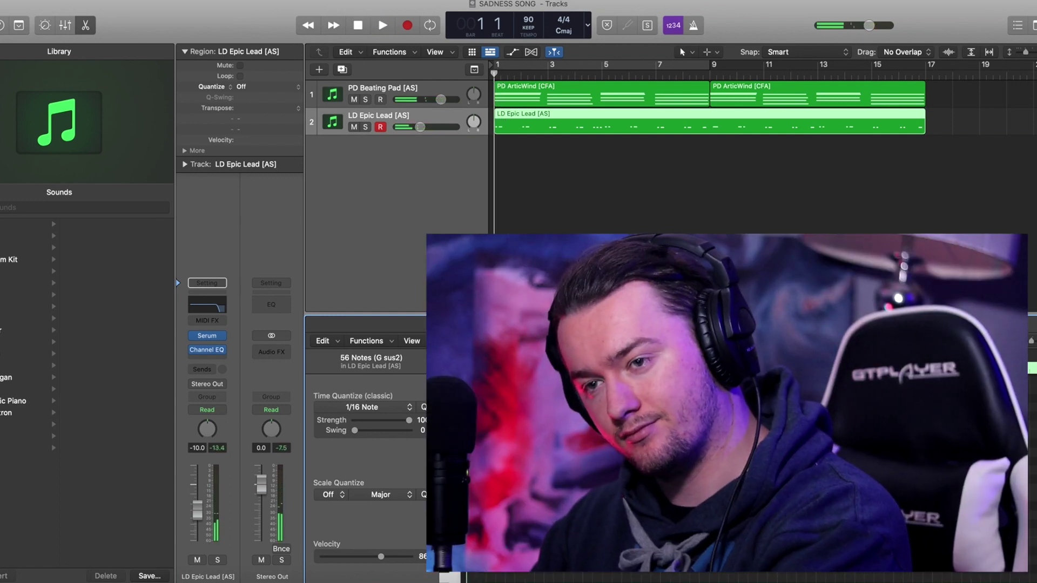
key("space")
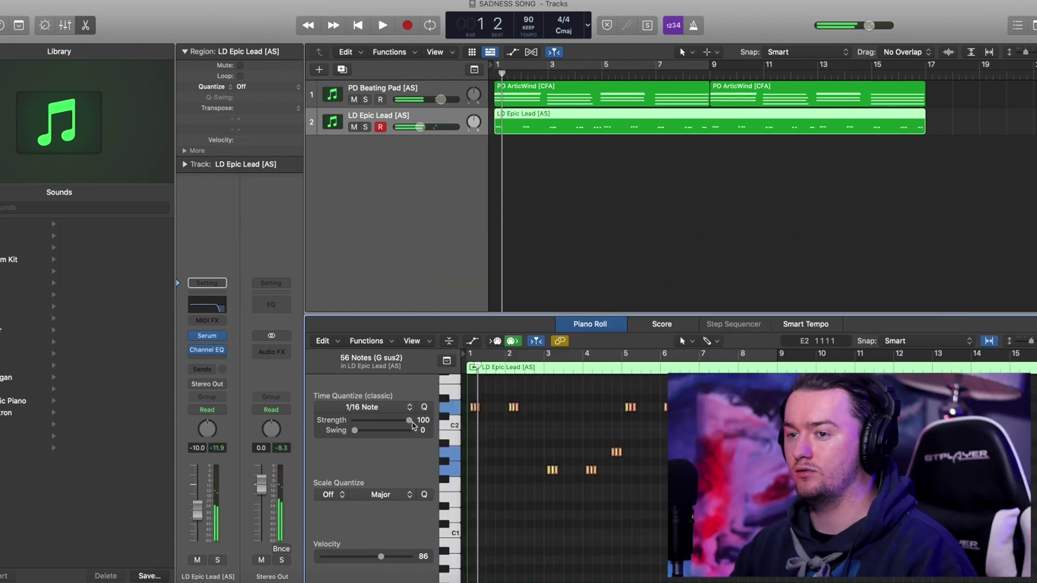
Quantize the selected lead notes to 1/16 Triplet (1/24) and listen to the opening.
left_click(395, 410)
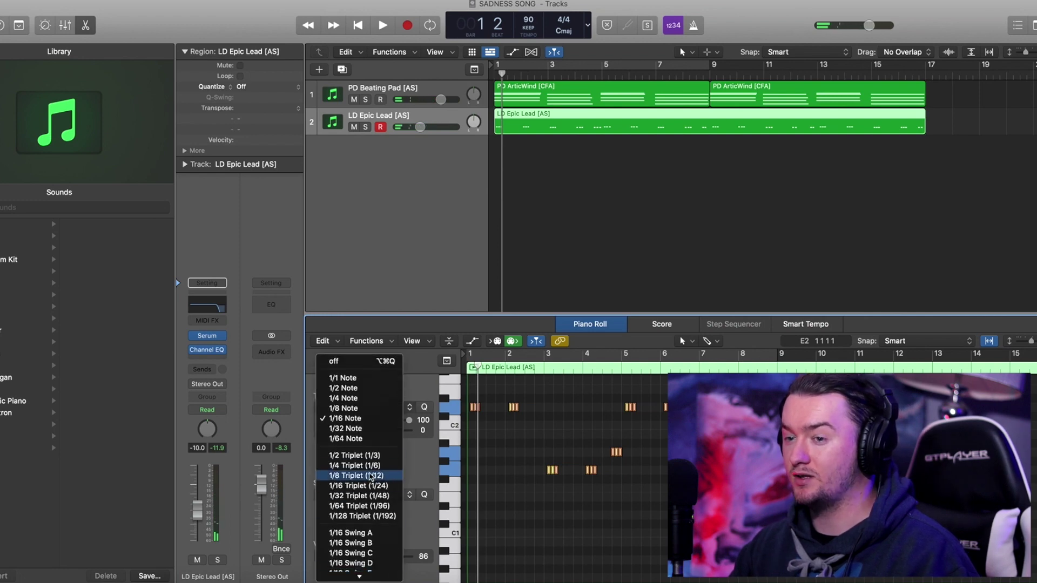
left_click(373, 489)
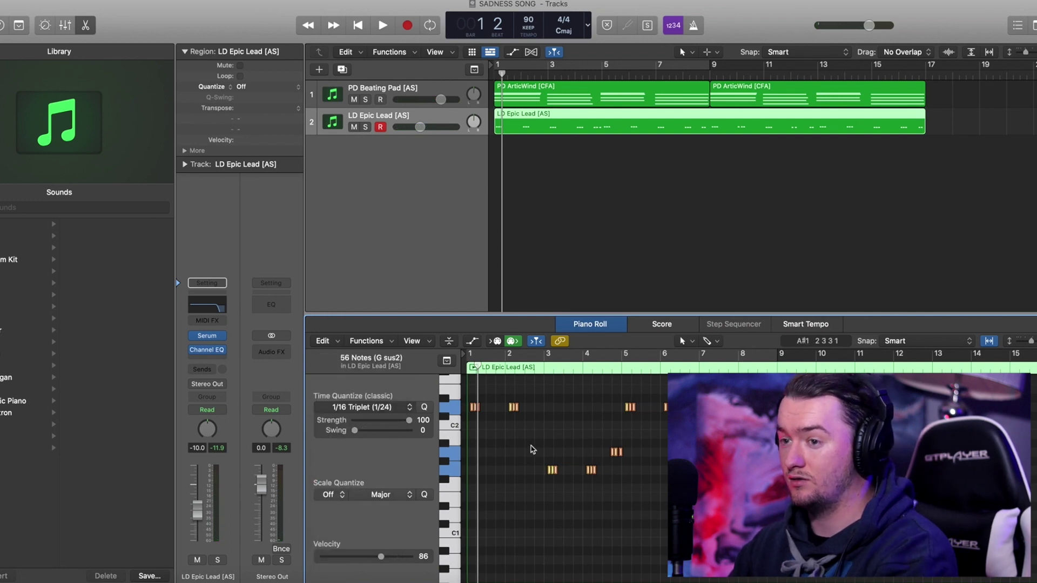
key("space")
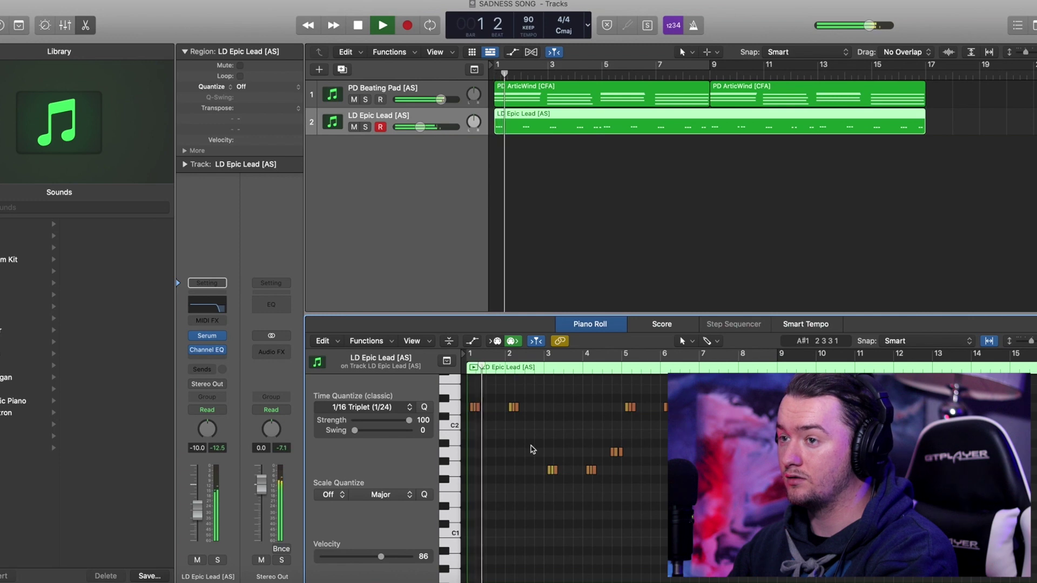
key("space")
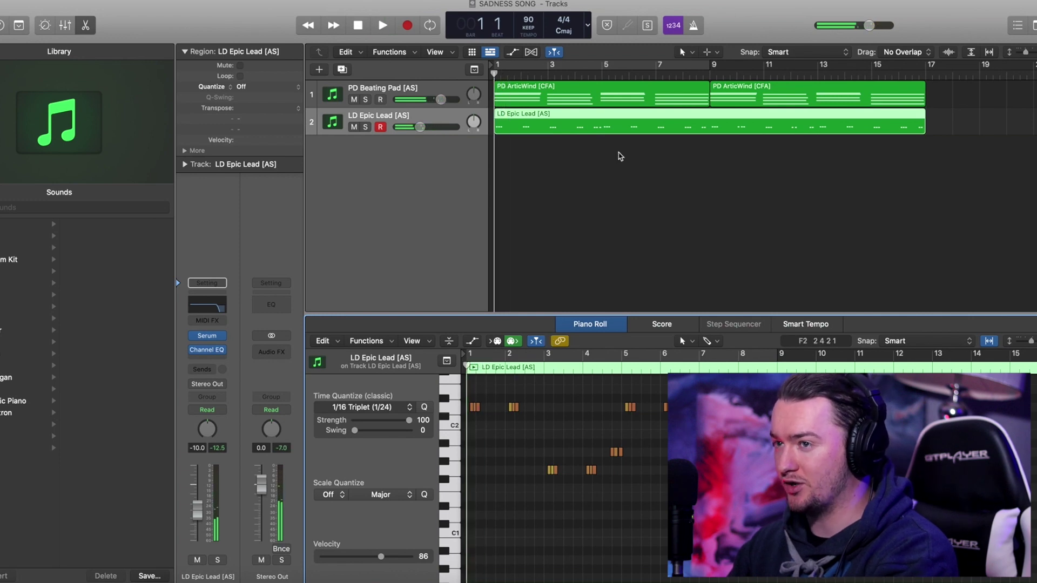
Check the lead's timing by playing the song with the metronome on, switch the metronome off, and return to the beginning.
left_click(695, 25)
key("space")
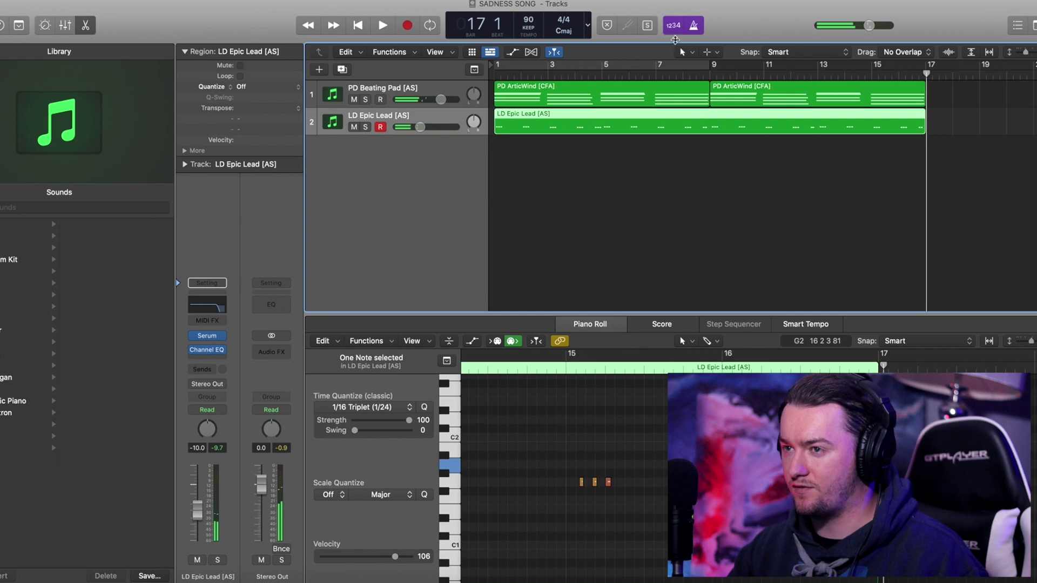
left_click(694, 31)
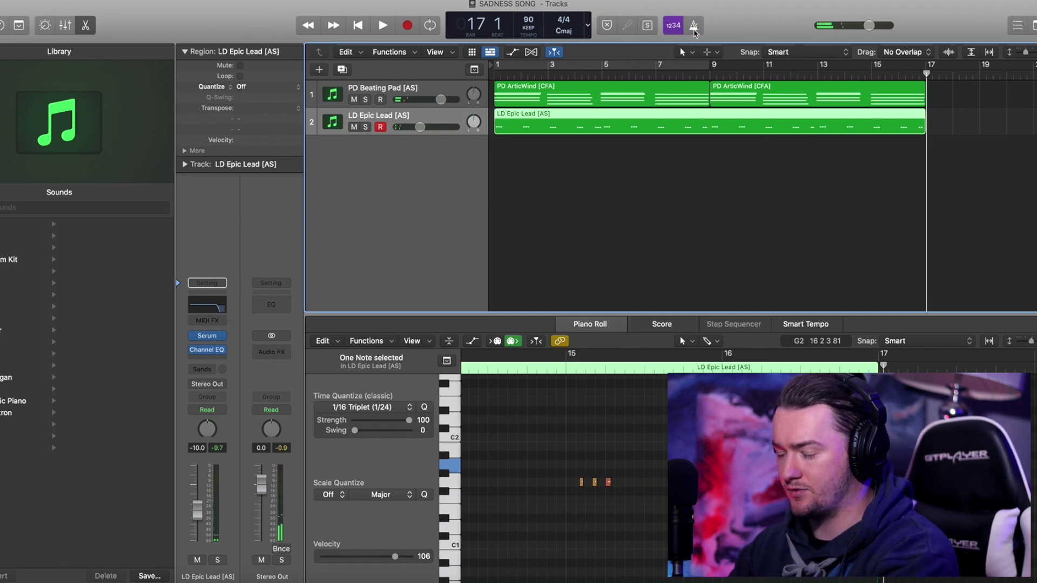
key("Return")
key("space")
Create a duplicate of the LD Epic Lead track and load the Bass preset BA Ampology [CFA] in its Serum.
key("super+d")
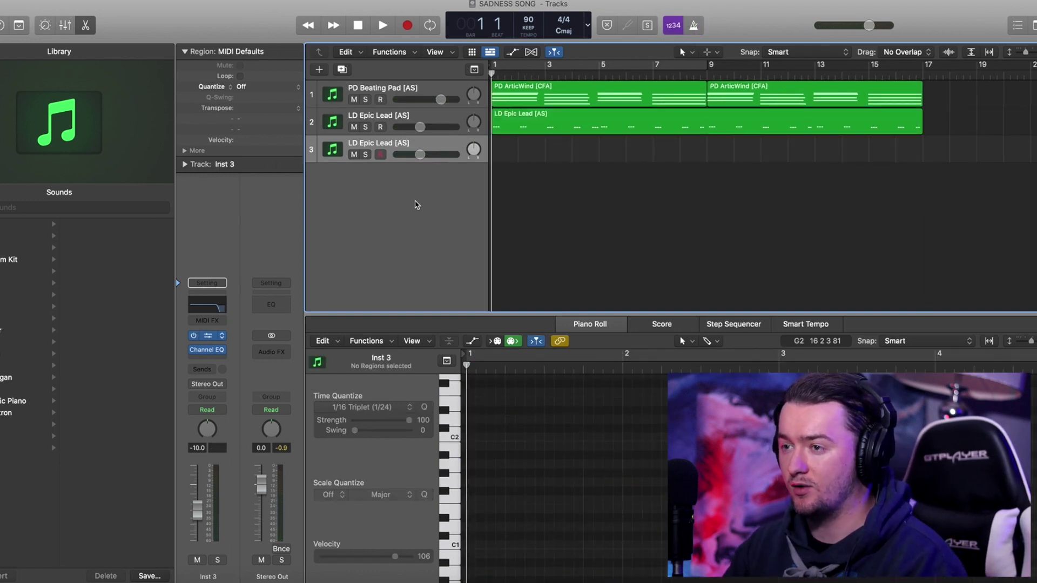
left_click(576, 197)
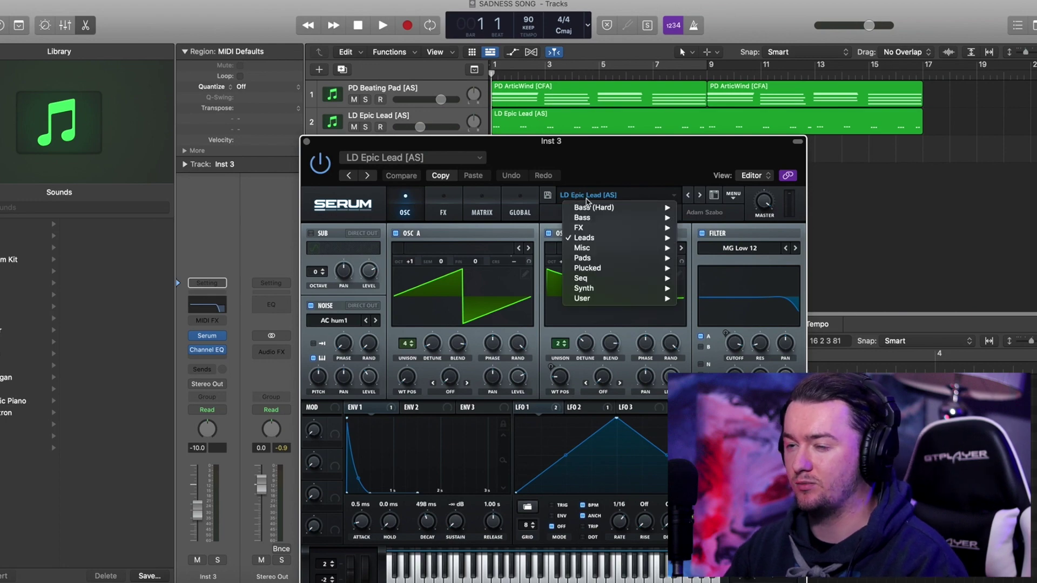
mouse_move(634, 211)
mouse_move(644, 218)
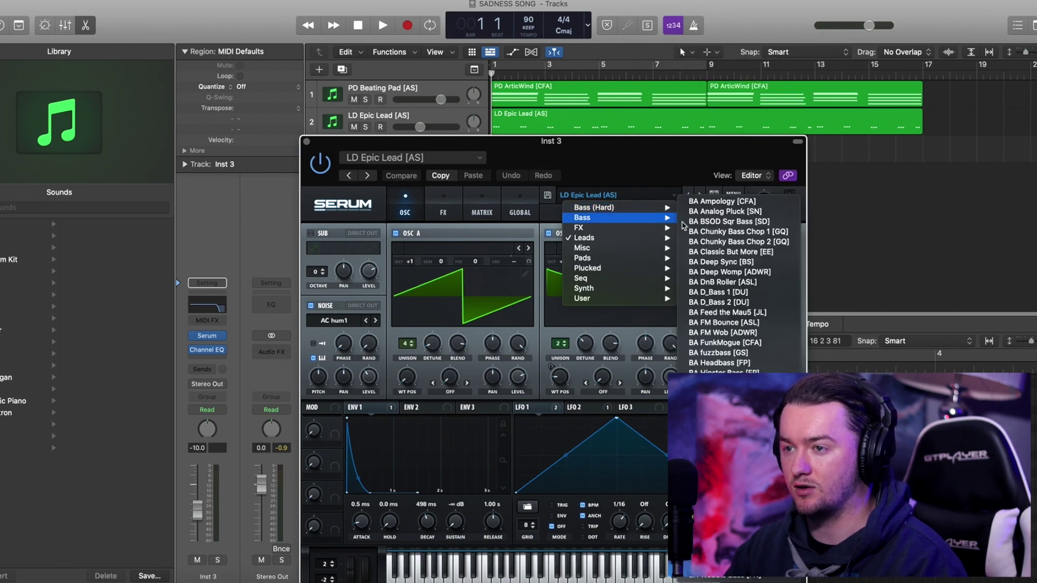
left_click(712, 202)
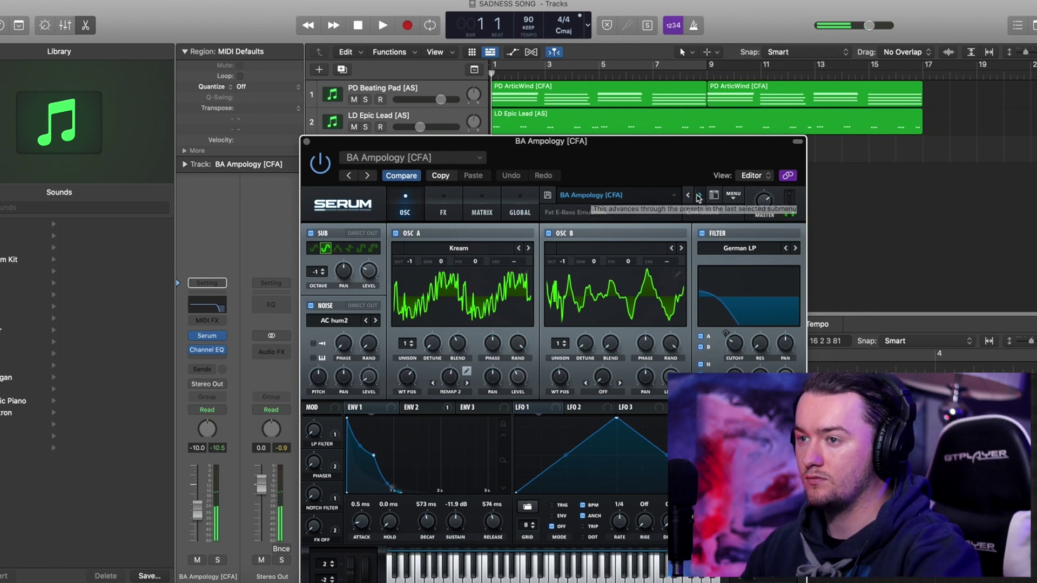
Audition the following Serum bass presets up to BA DnB Roller [ASL] and try that sound along with the song.
left_click(698, 196)
left_click(699, 195)
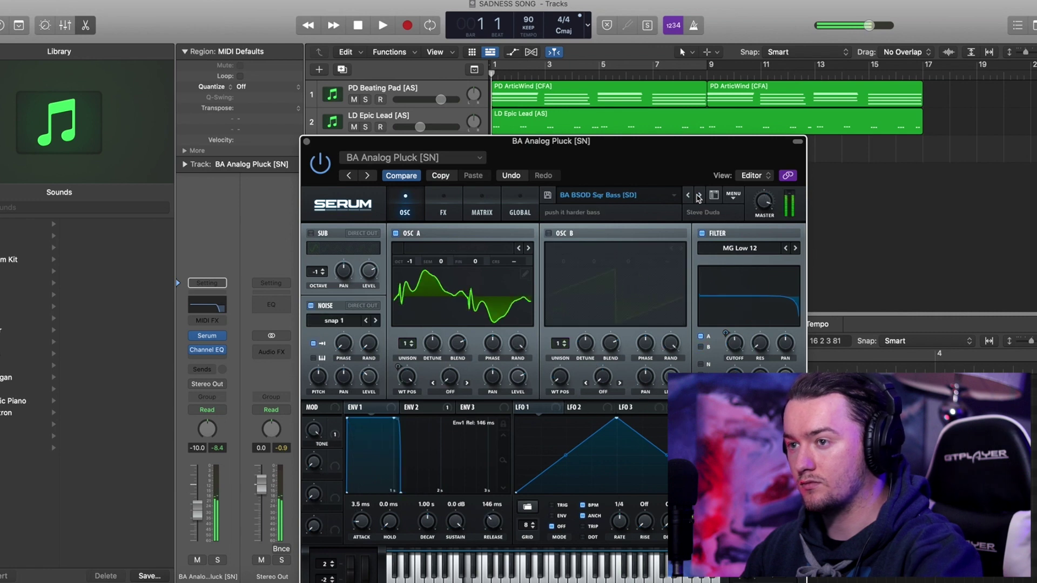
left_click(699, 195)
left_click(699, 196)
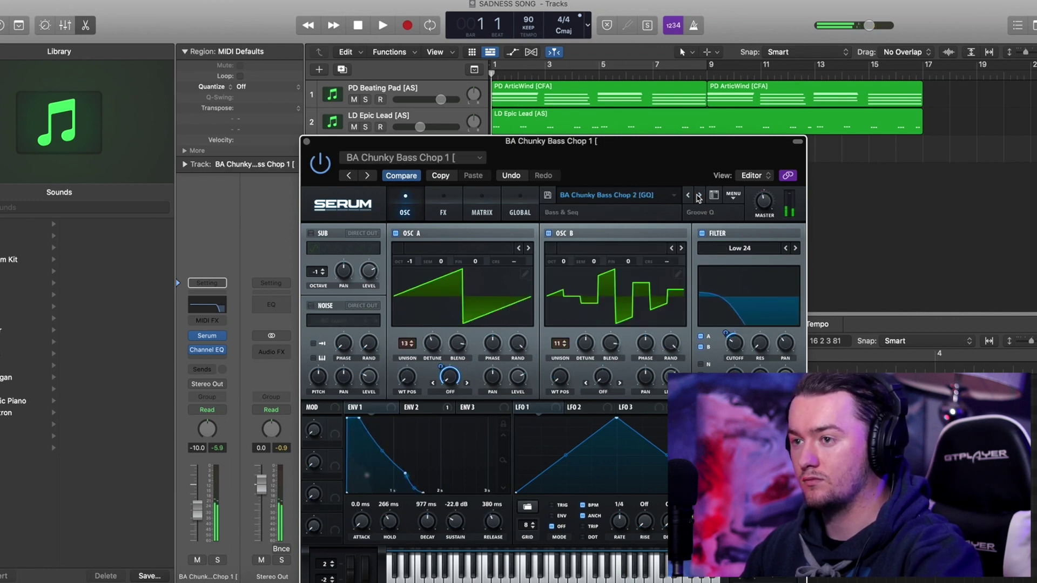
left_click(699, 196)
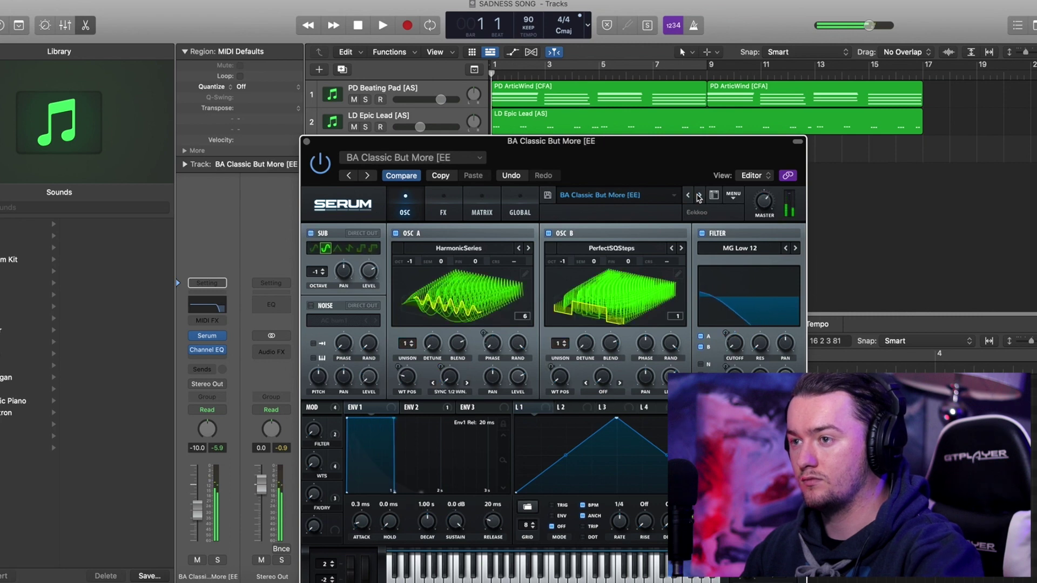
left_click(698, 195)
left_click(698, 195)
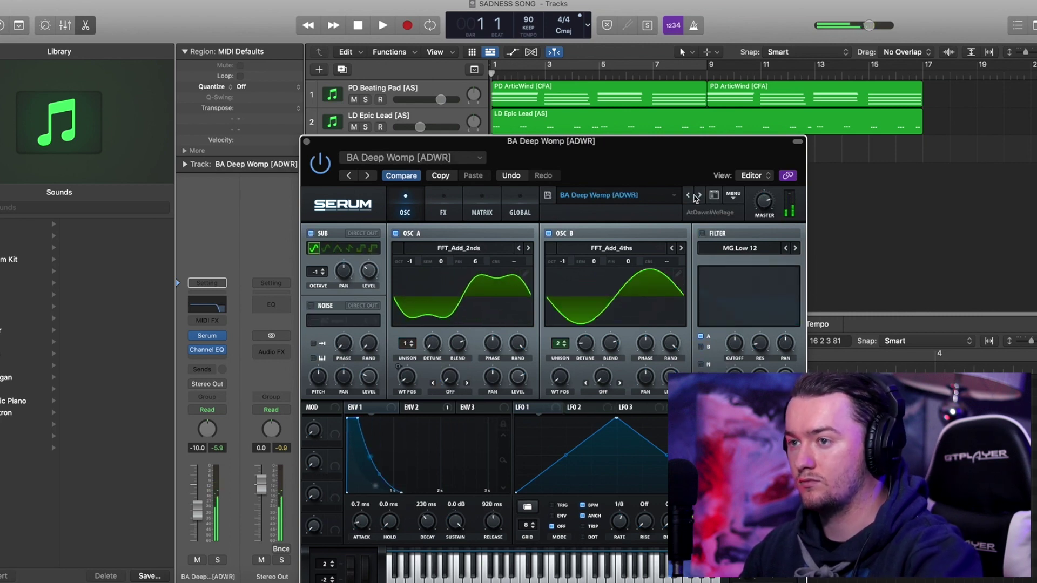
left_click(699, 195)
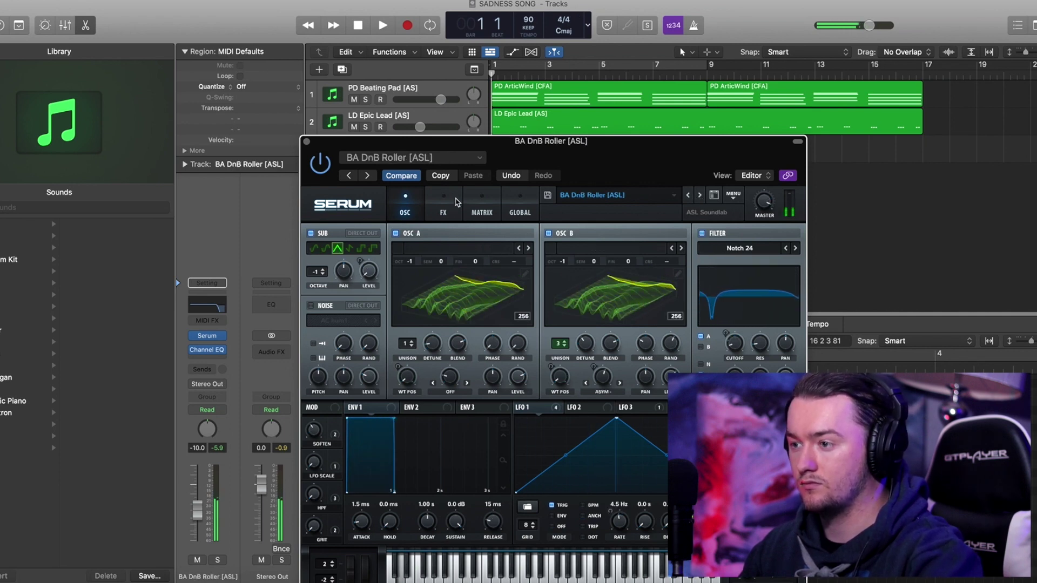
key("space")
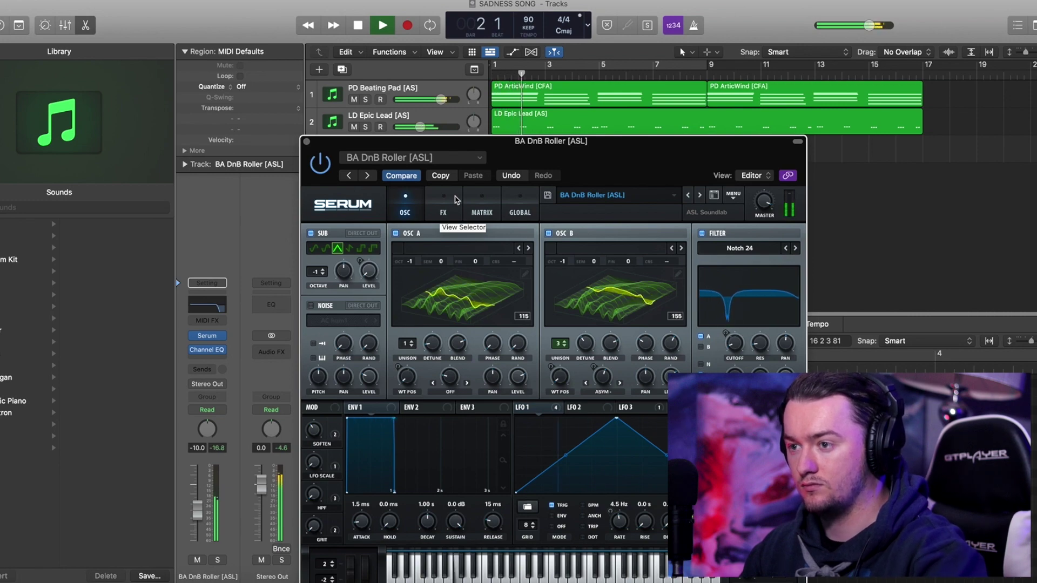
Move the Serum window aside, examine its Global settings, and close the plug-in.
left_click_drag(553, 144, 526, 215)
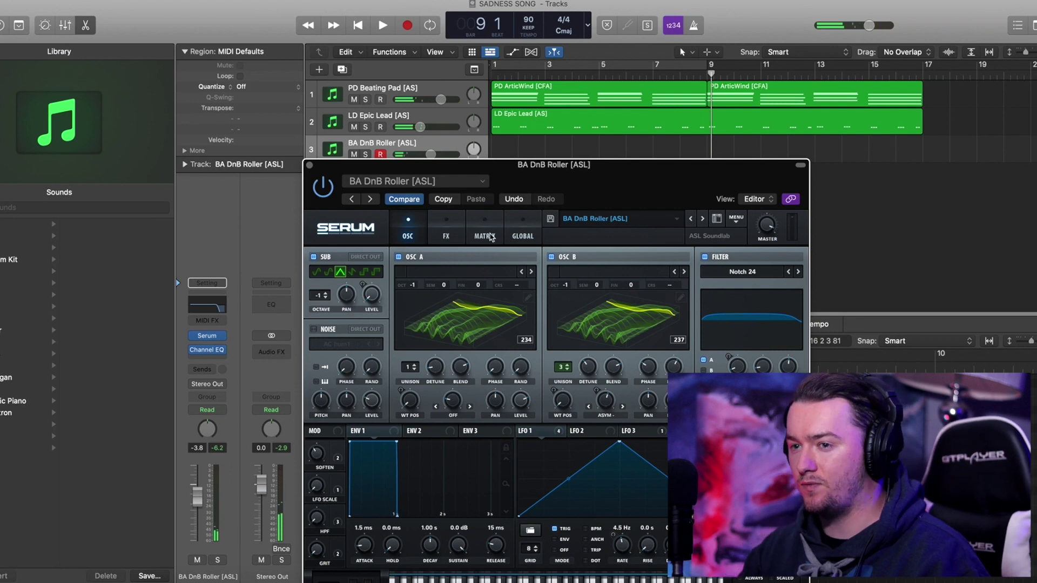
left_click(410, 181)
left_click_drag(570, 199, 695, 86)
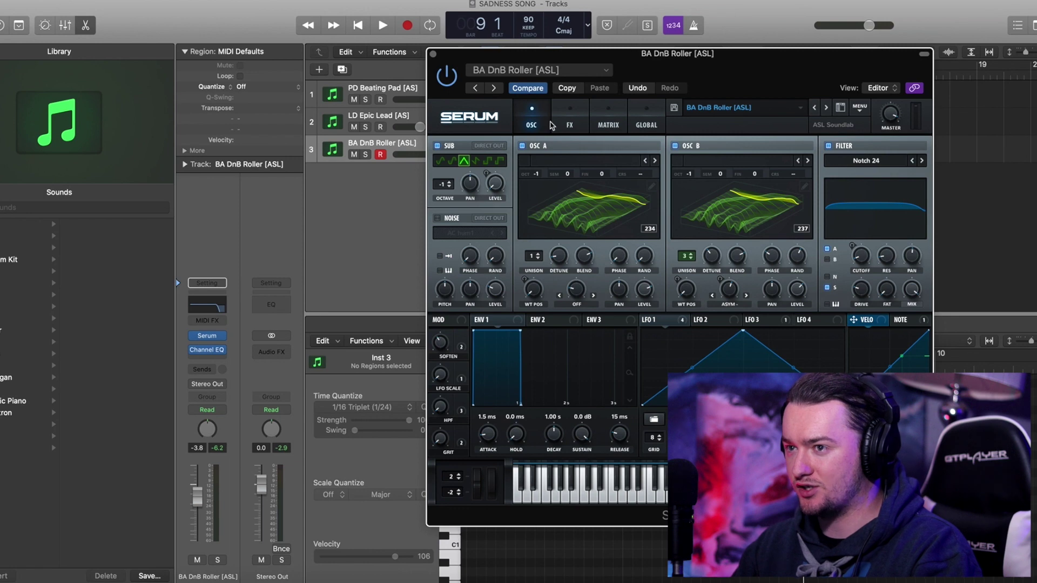
left_click(629, 116)
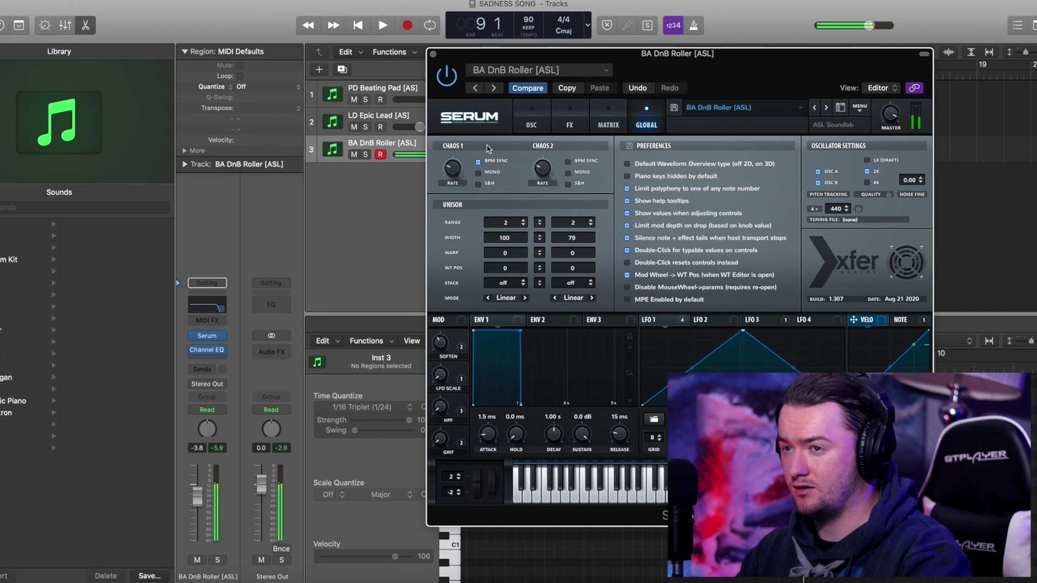
key("super+w")
key("space")
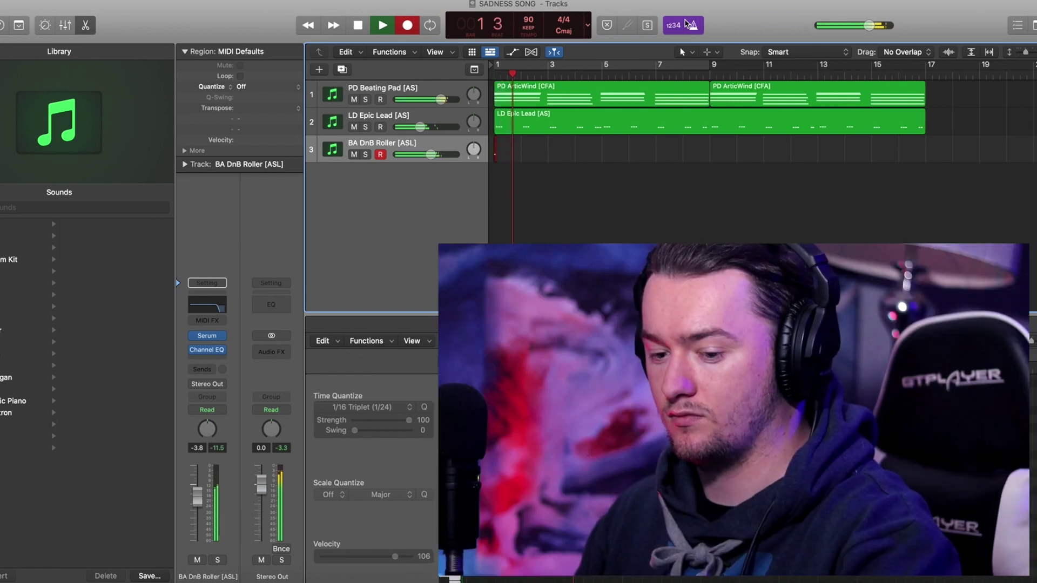
key("space")
key("super+z")
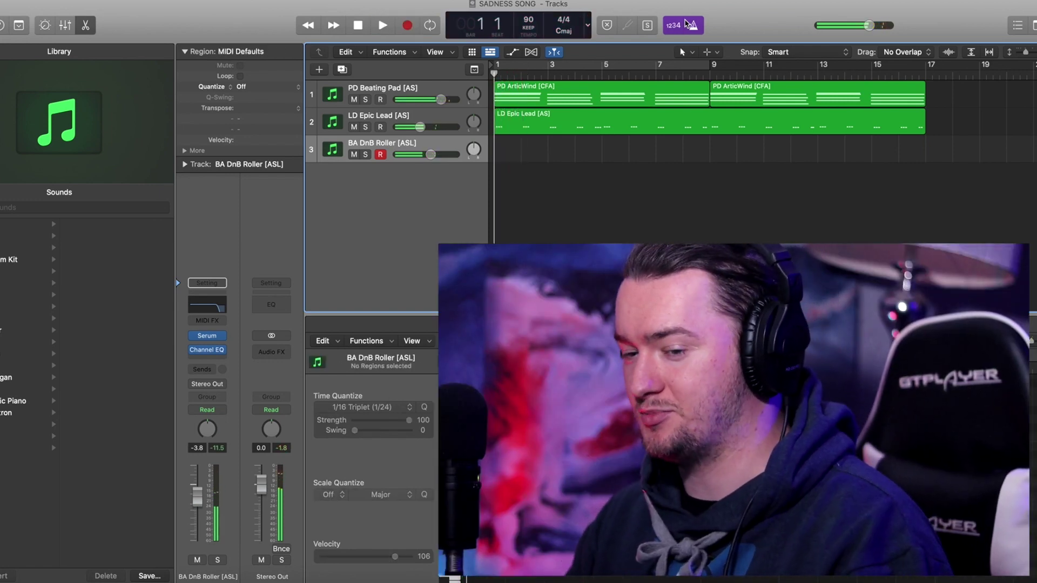
Record the bass part from bar 1 to bar 6 on the BA DnB Roller [ASL] track and inspect its notes in the Piano Roll.
key("r")
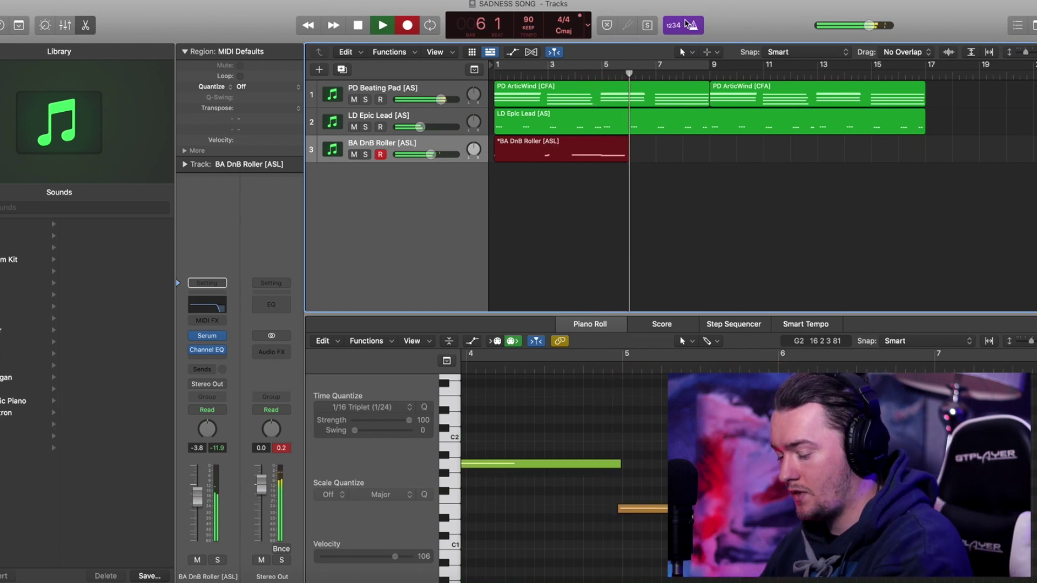
key("space")
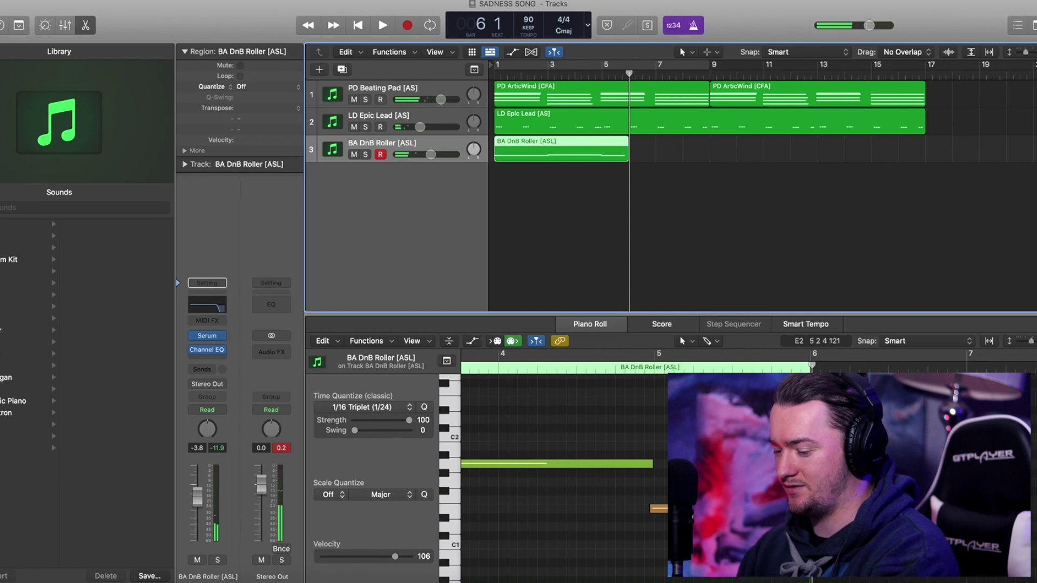
key("z")
left_click(523, 451)
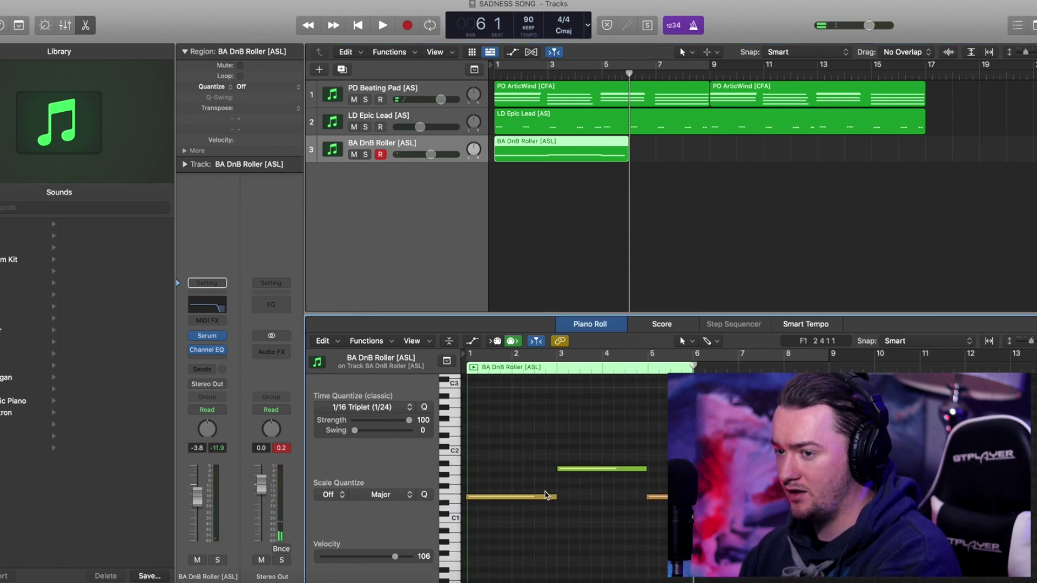
left_click(553, 497)
left_click(603, 470)
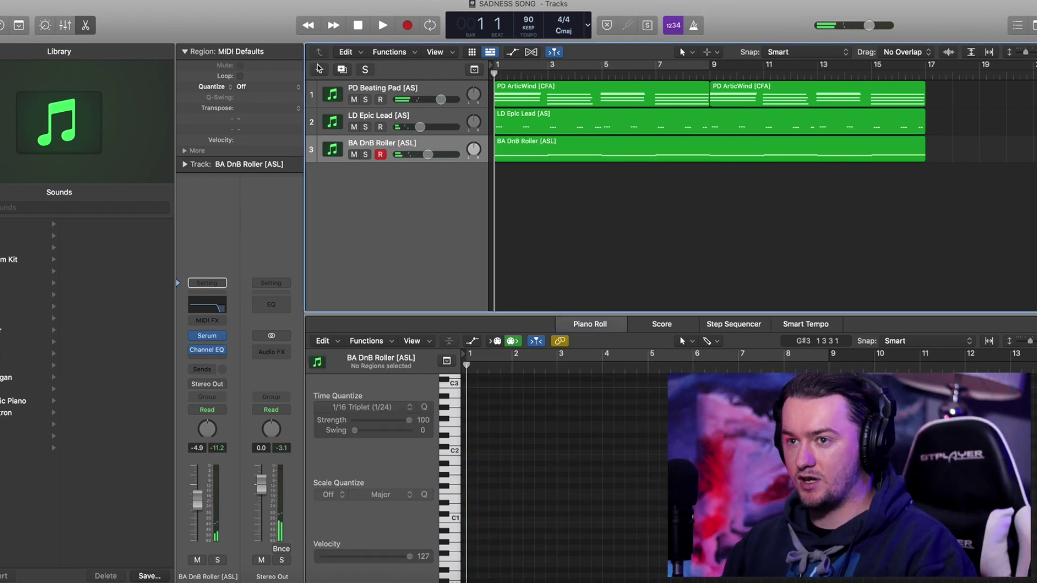
Add a new software instrument track with Kontakt as its instrument.
left_click(319, 69)
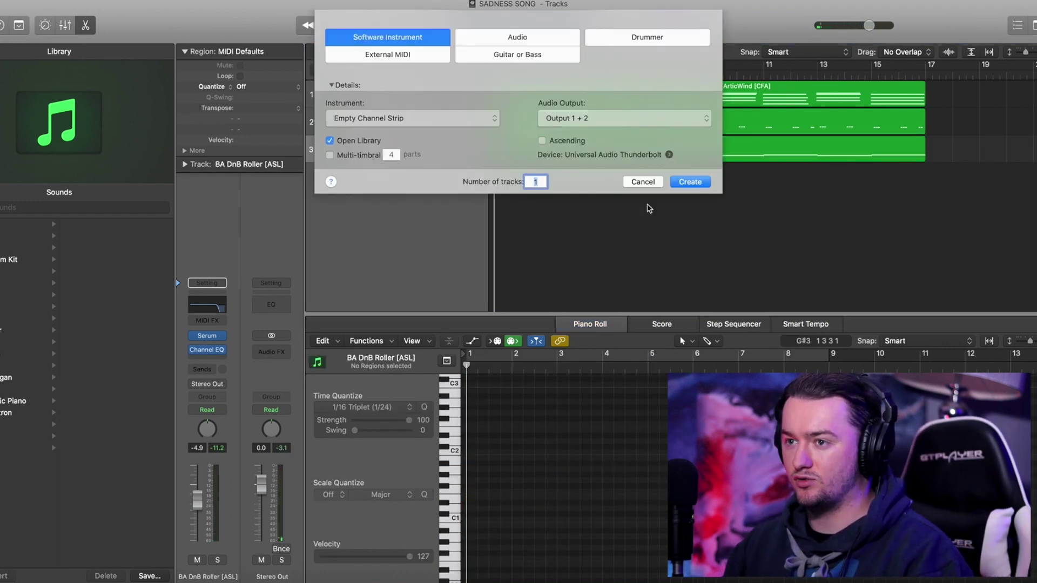
left_click(652, 183)
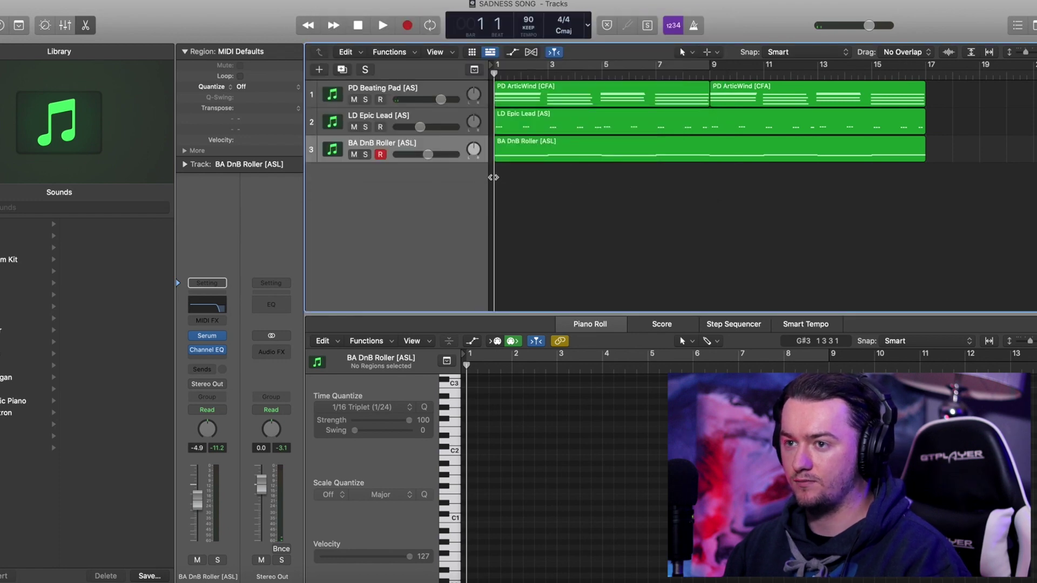
left_click(319, 70)
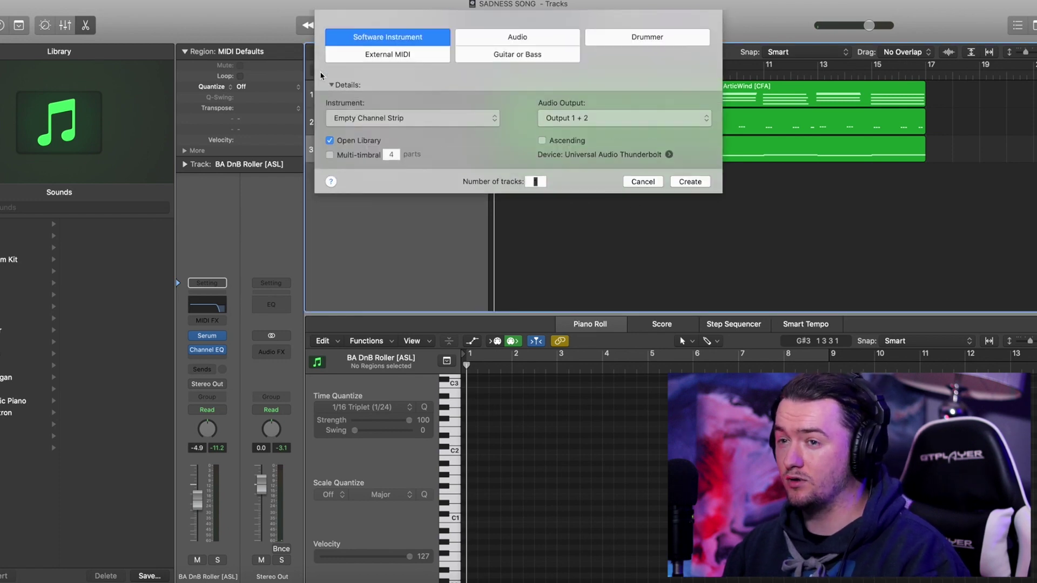
left_click(424, 118)
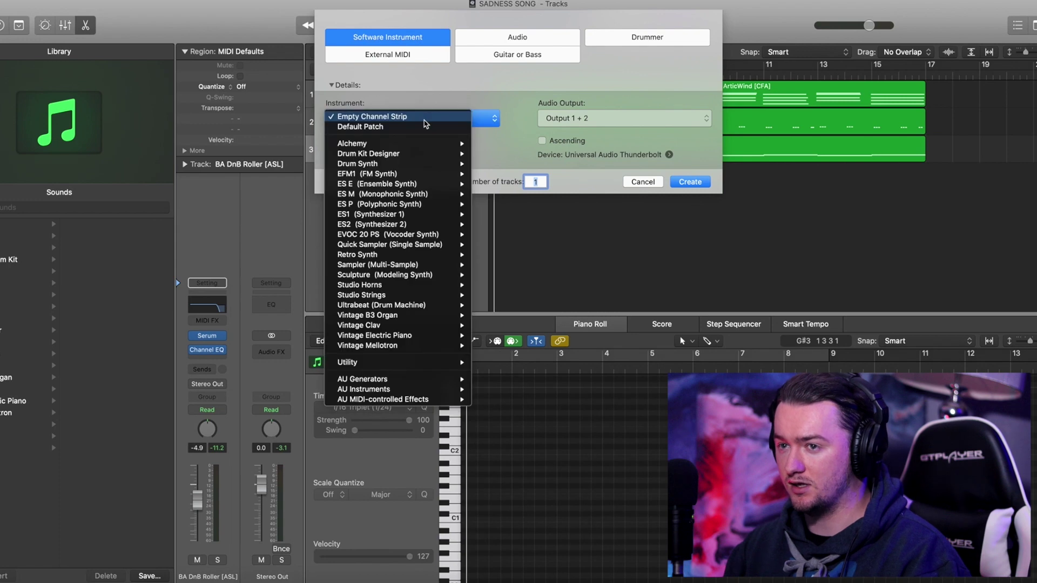
left_click(507, 370)
key("Return")
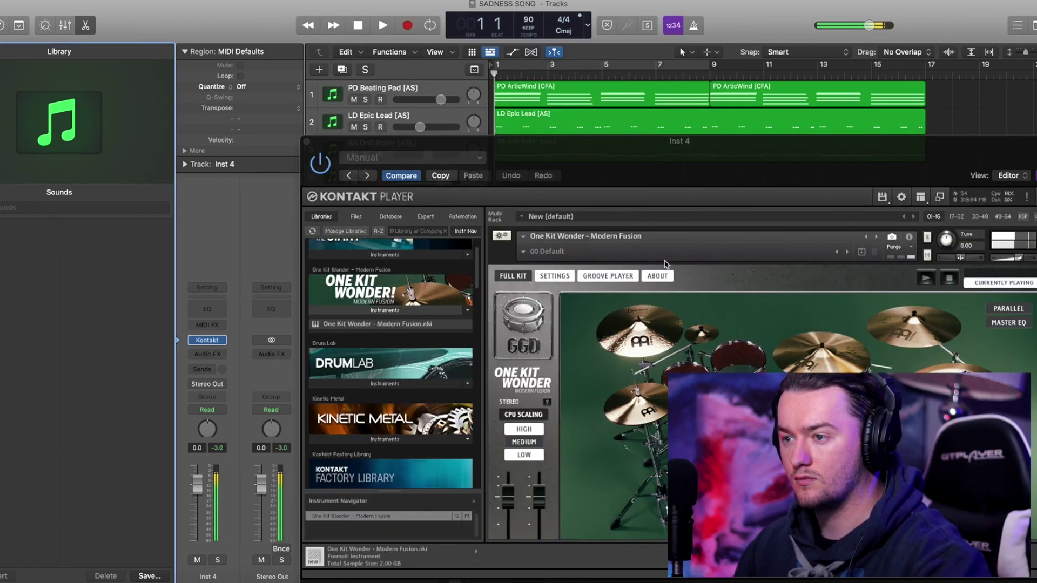
Raise the second mixer fader of the One Kit Wonder - Modern Fusion kit and close Kontakt.
left_click_drag(763, 137, 770, 57)
left_click_drag(545, 415, 545, 398)
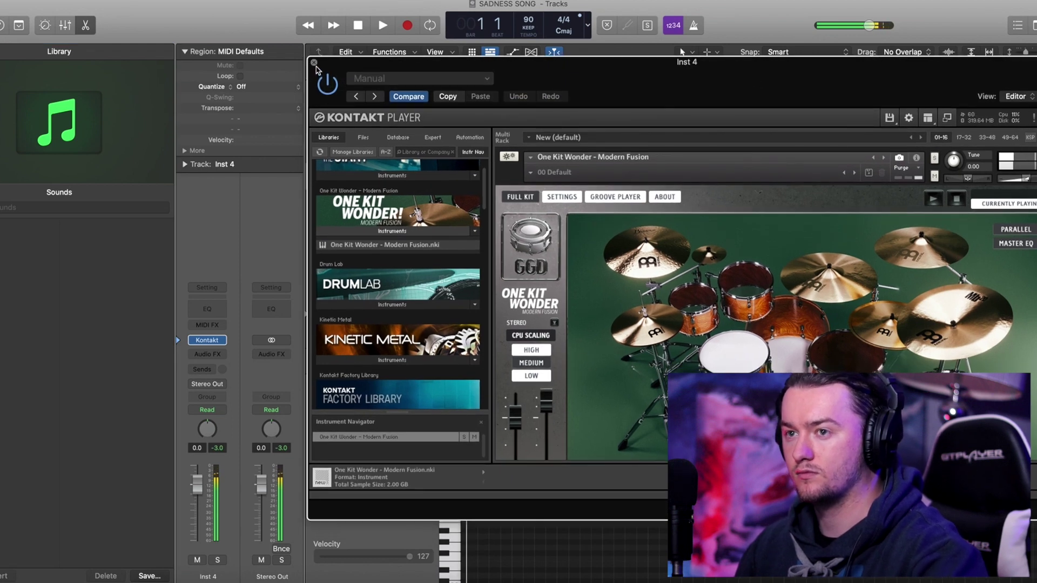
left_click(313, 63)
Set the Kontakt track's volume to -5.7 dB and turn on a cycle range from bar 2 to bar 17.
left_click_drag(437, 183, 421, 184)
left_click_drag(521, 69, 922, 74)
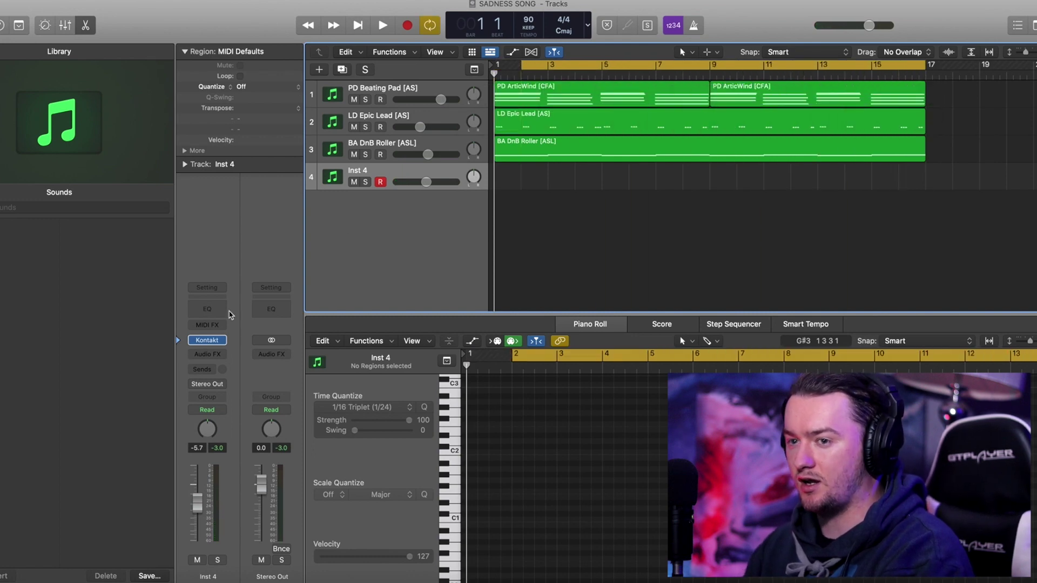
Try a send from the Kontakt track to Bus 10 and remove it again.
left_click(205, 370)
mouse_move(225, 389)
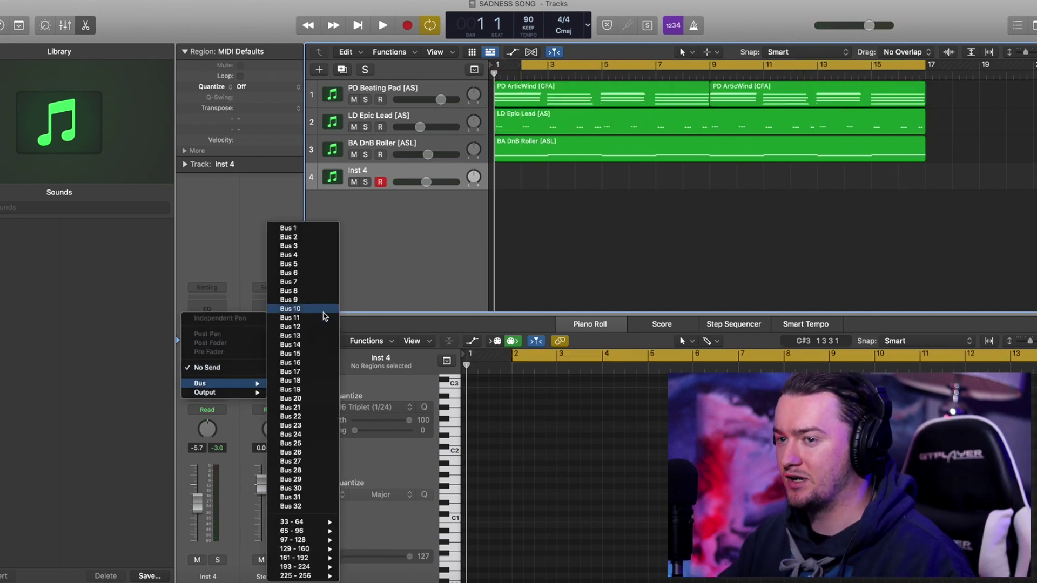
left_click(311, 309)
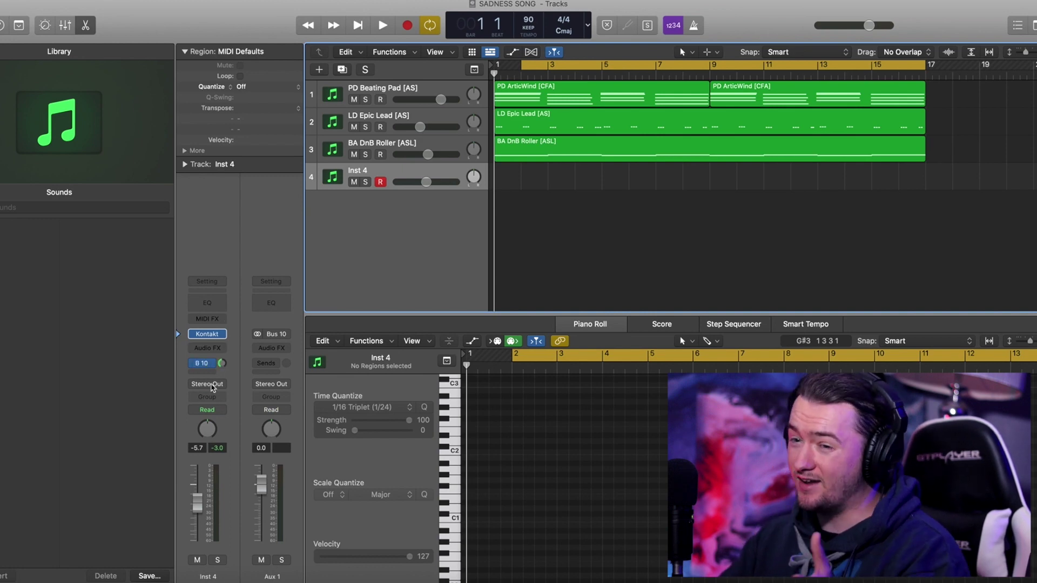
left_click(205, 365)
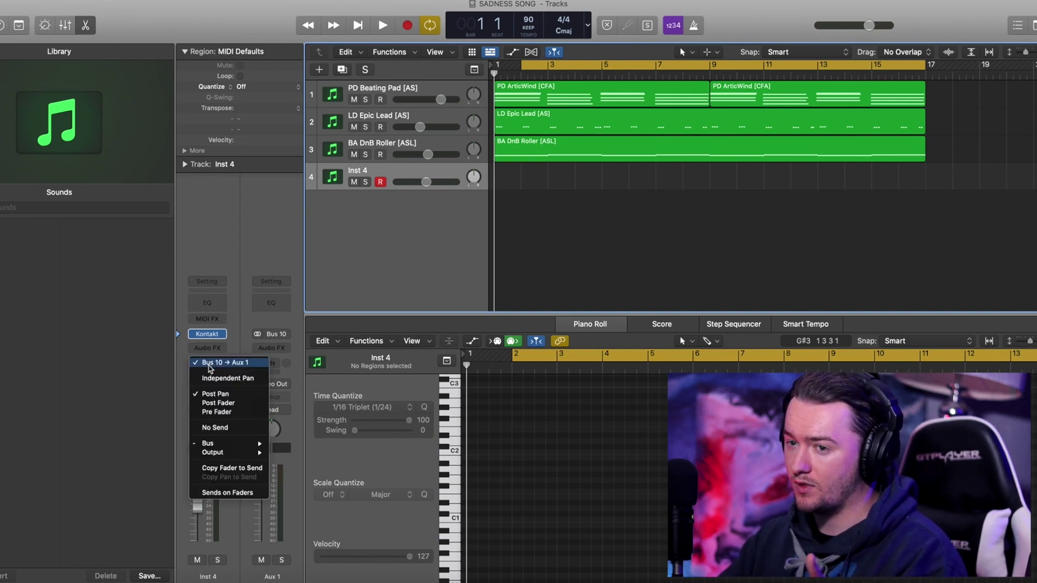
left_click(228, 428)
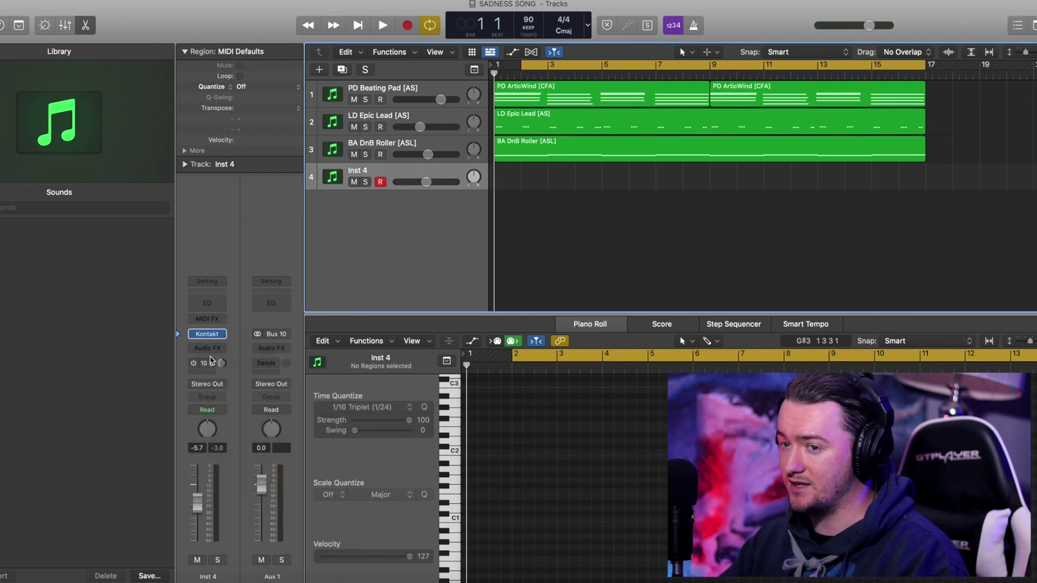
Insert the UAD RealVerb-Pro reverb as an audio effect on the Kontakt track.
left_click(207, 354)
mouse_move(253, 563)
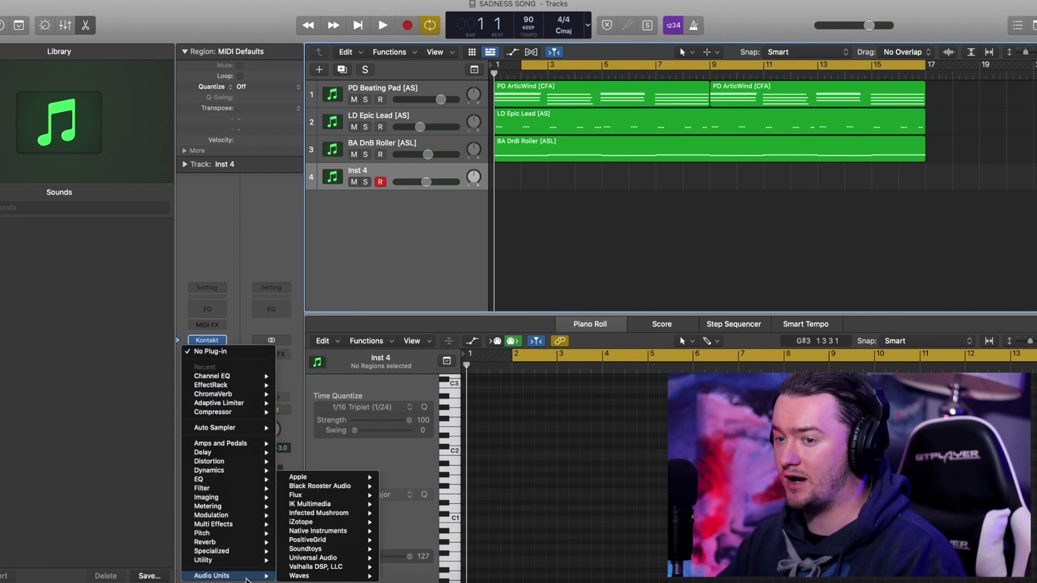
mouse_move(365, 559)
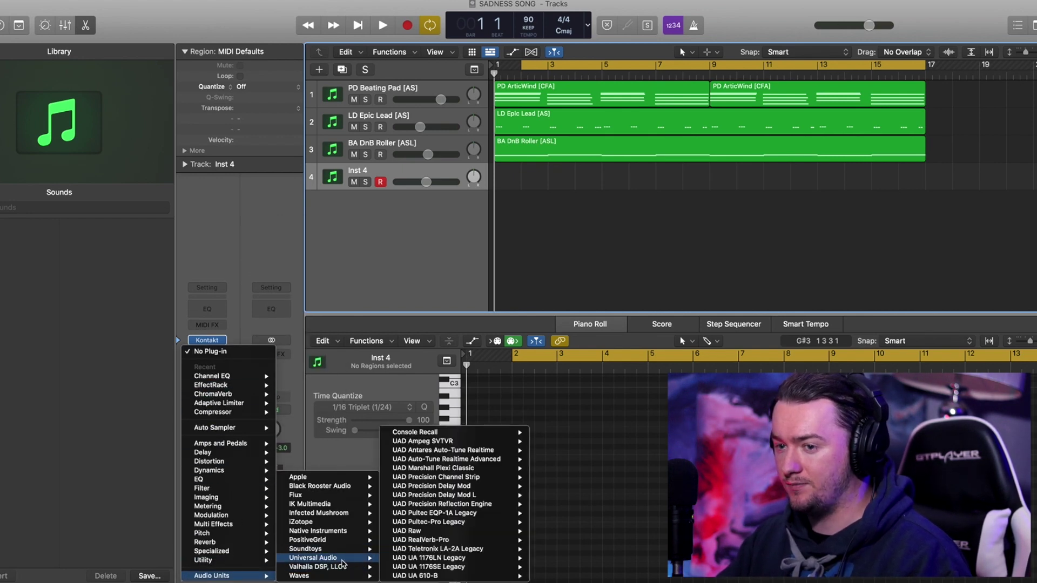
mouse_move(459, 540)
left_click(552, 541)
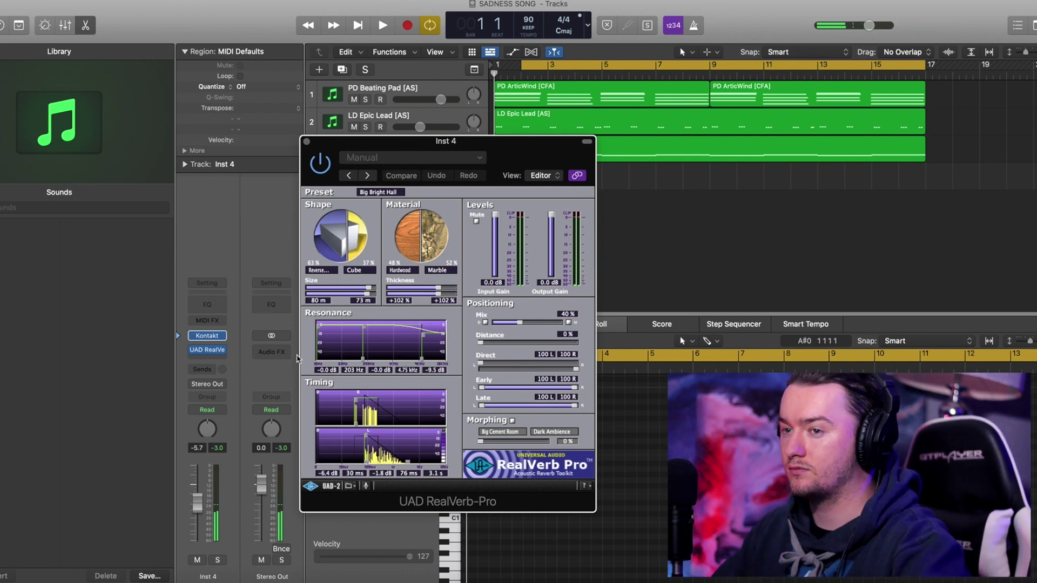
Open Kontakt on the drum track, play the song from the start, and close the plug-in.
left_click(201, 335)
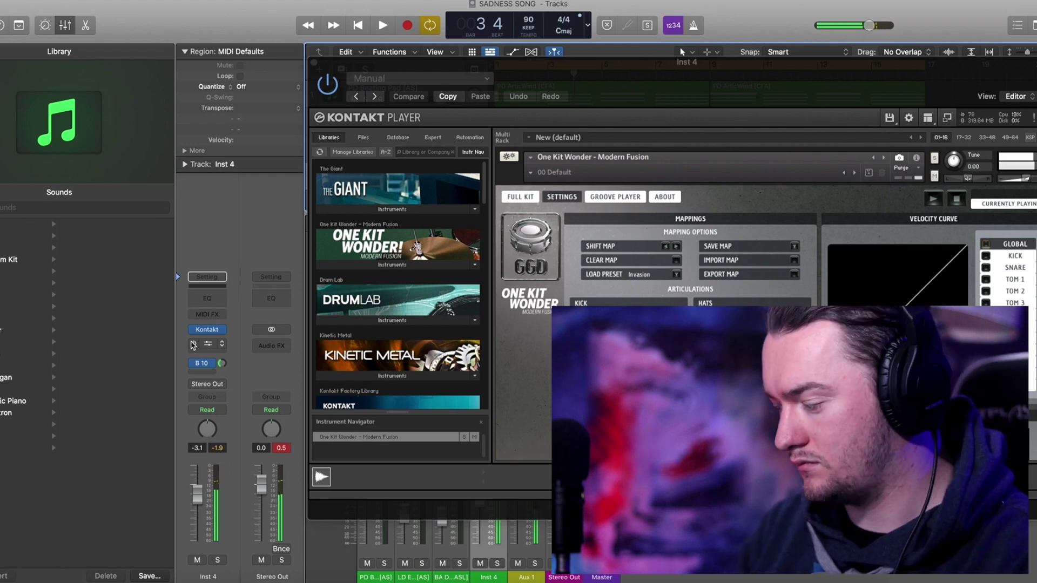
key("space")
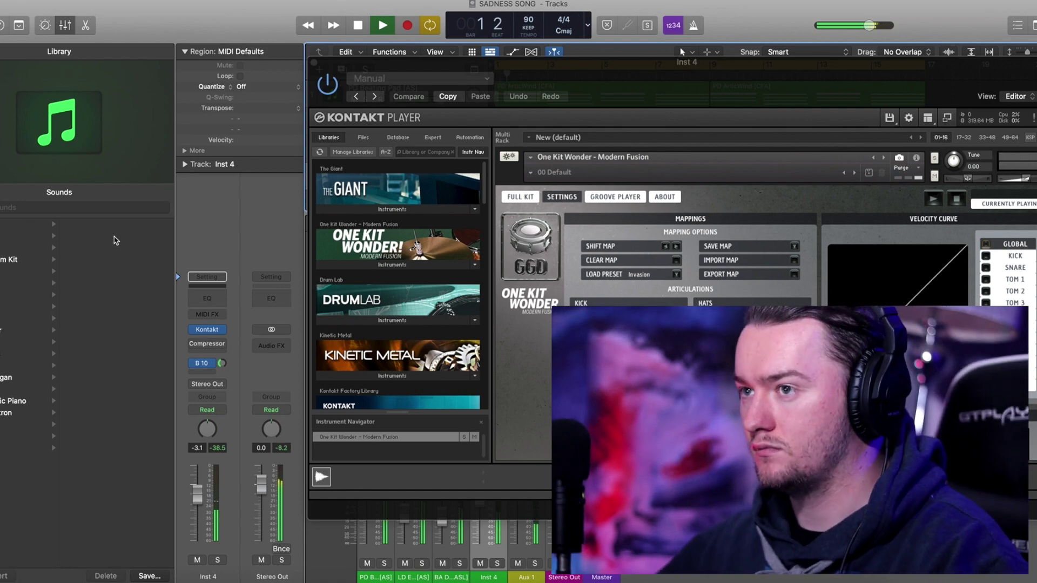
left_click(314, 63)
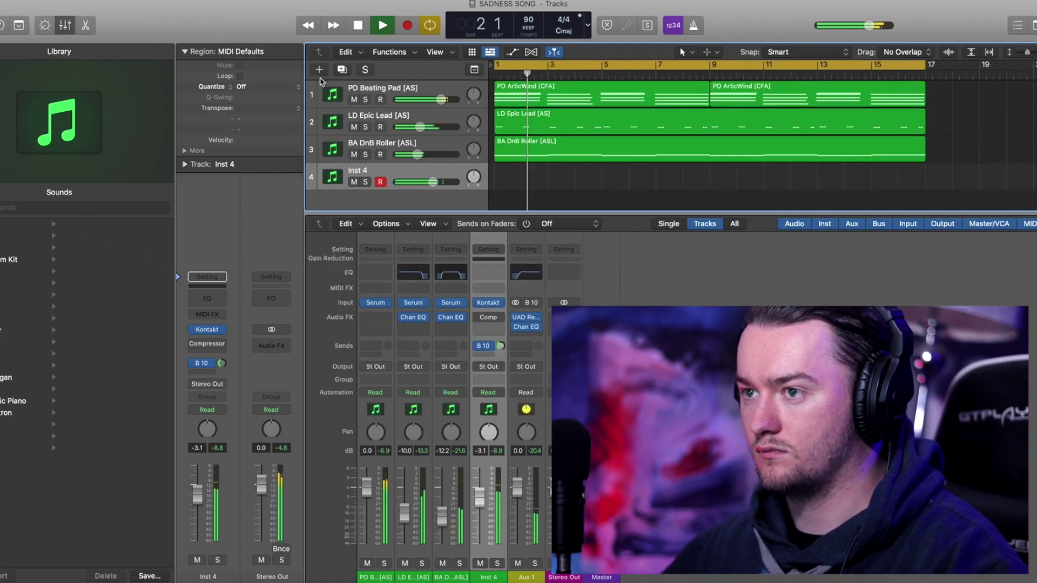
Add a Channel EQ to the Kontakt track with a resonant low cut at 48.8 Hz and a high-shelf boost.
left_click(207, 298)
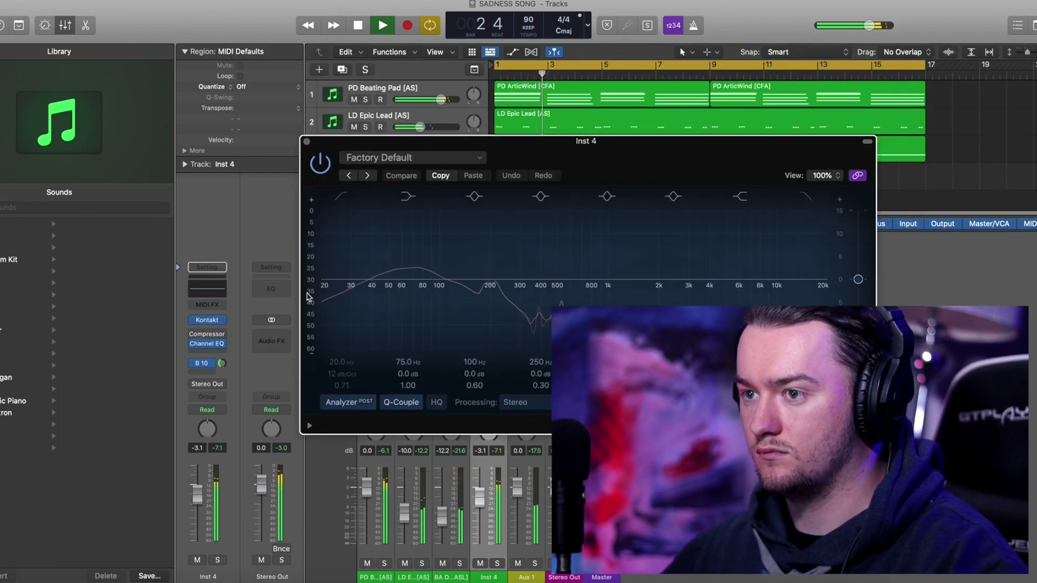
left_click(341, 196)
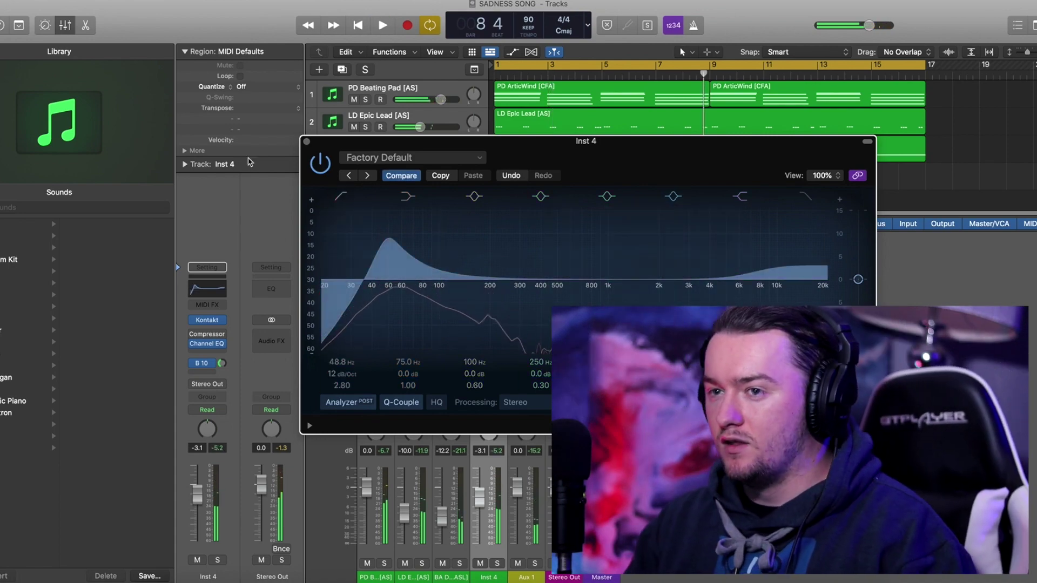
left_click(306, 142)
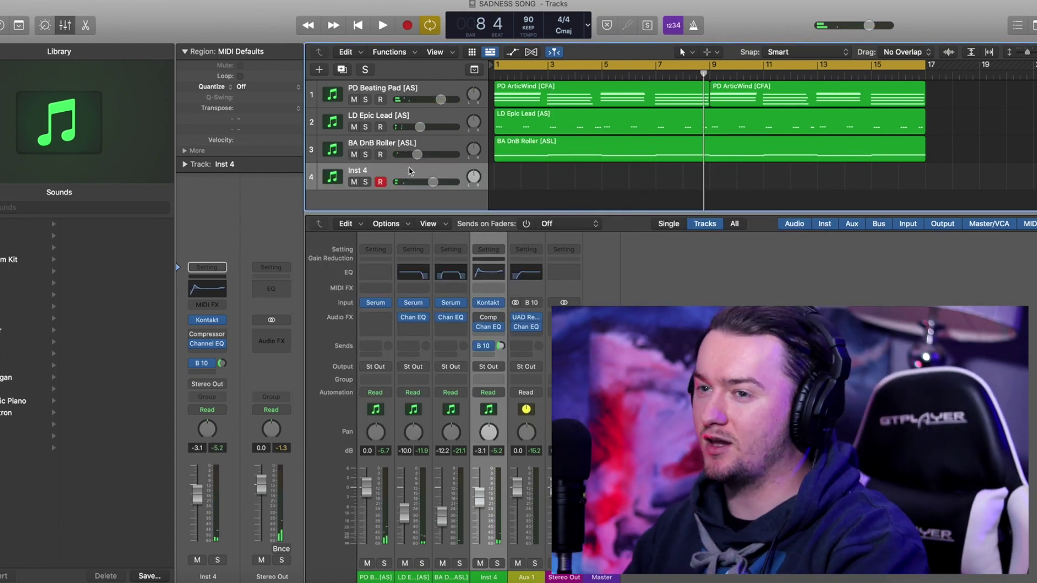
Delete the Kontakt drum track.
right_click(409, 170)
key("Escape")
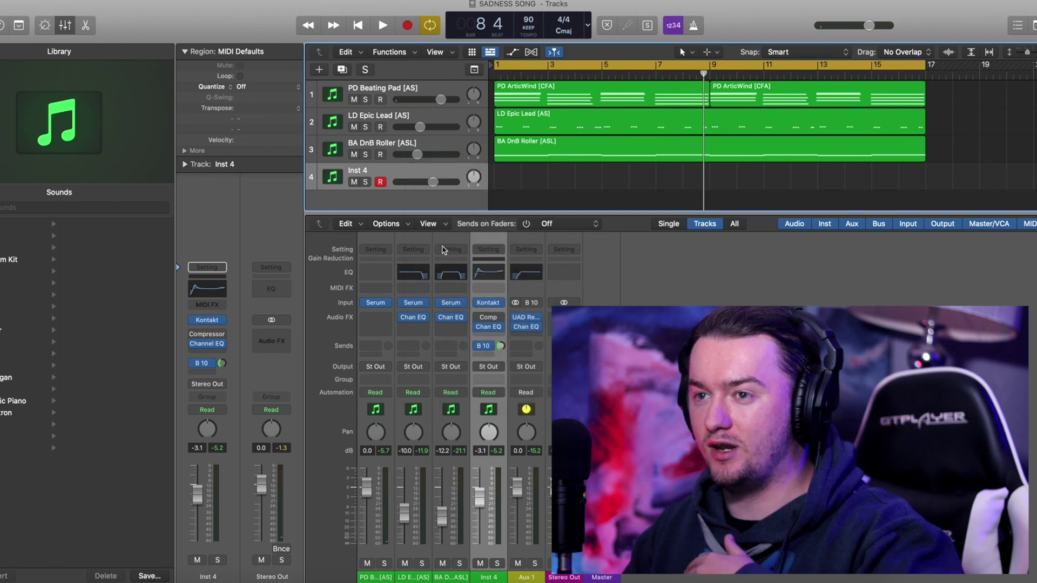
key("super+BackSpace")
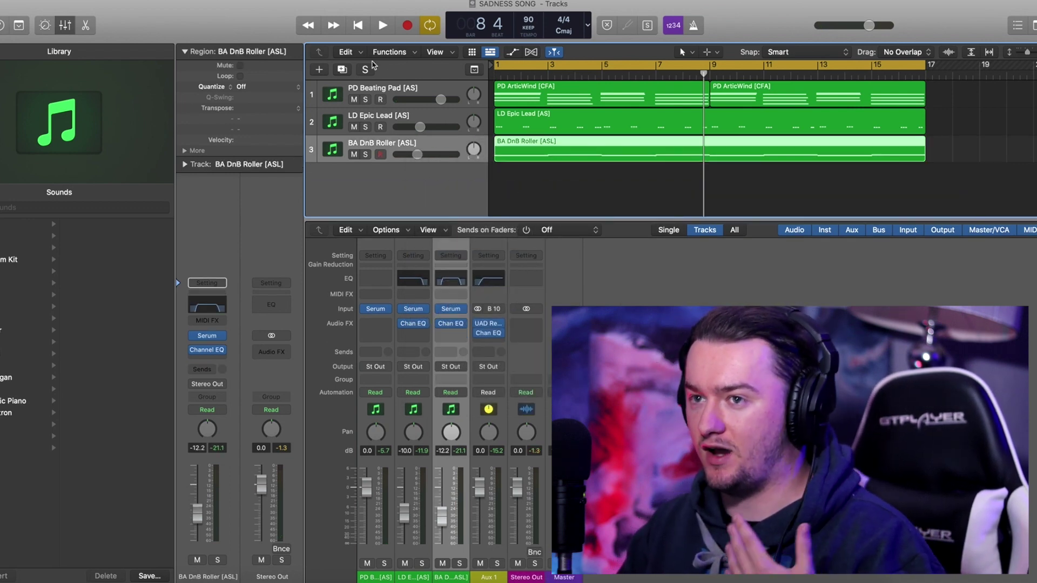
Add a new software instrument track with an empty channel strip instead of Kontakt.
left_click(319, 70)
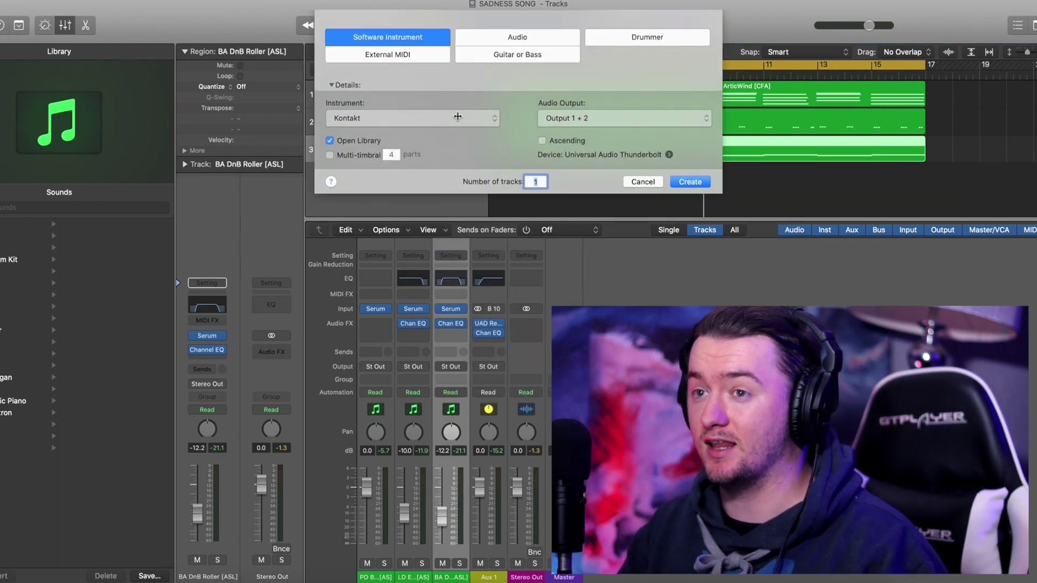
left_click(458, 116)
left_click(370, 137)
left_click(689, 182)
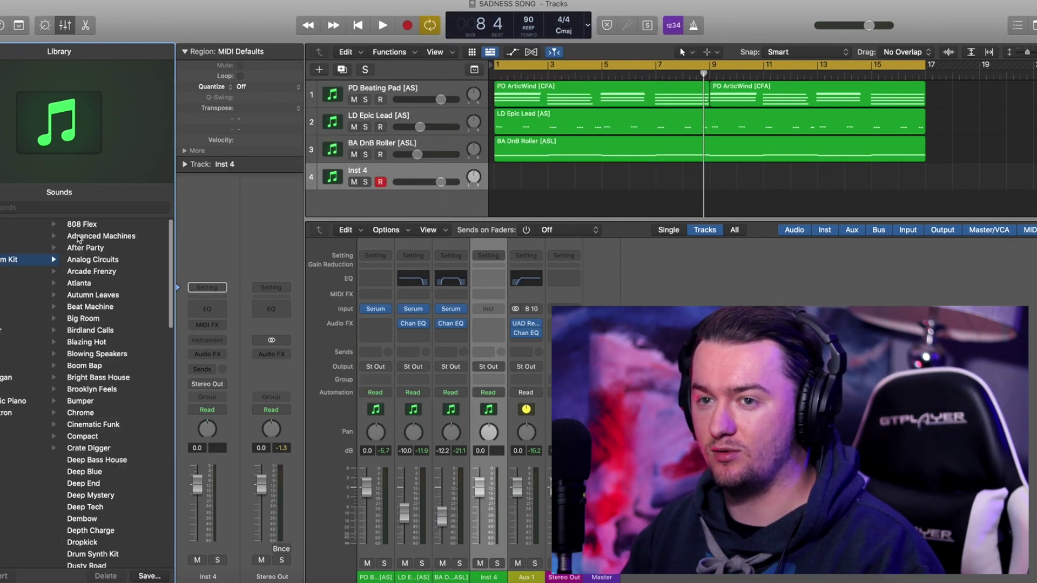
Browse the Library's drum kits, try Dembow and Deep Mystery, and load Deep Tech on the new track.
scroll(99, 270, "down", 10)
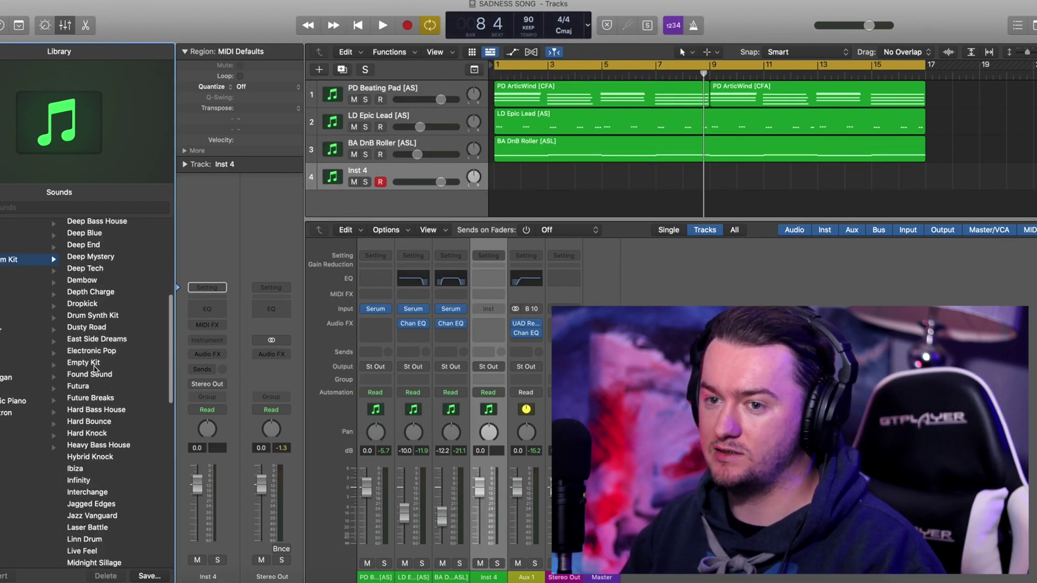
scroll(106, 479, "down", 3)
scroll(104, 426, "up", 8)
left_click(99, 364)
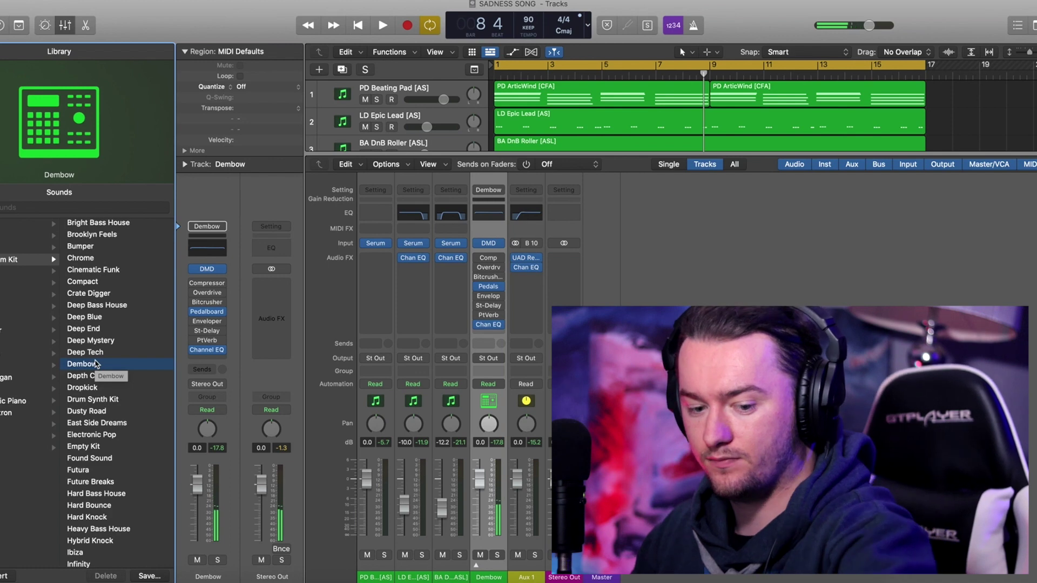
key("Up")
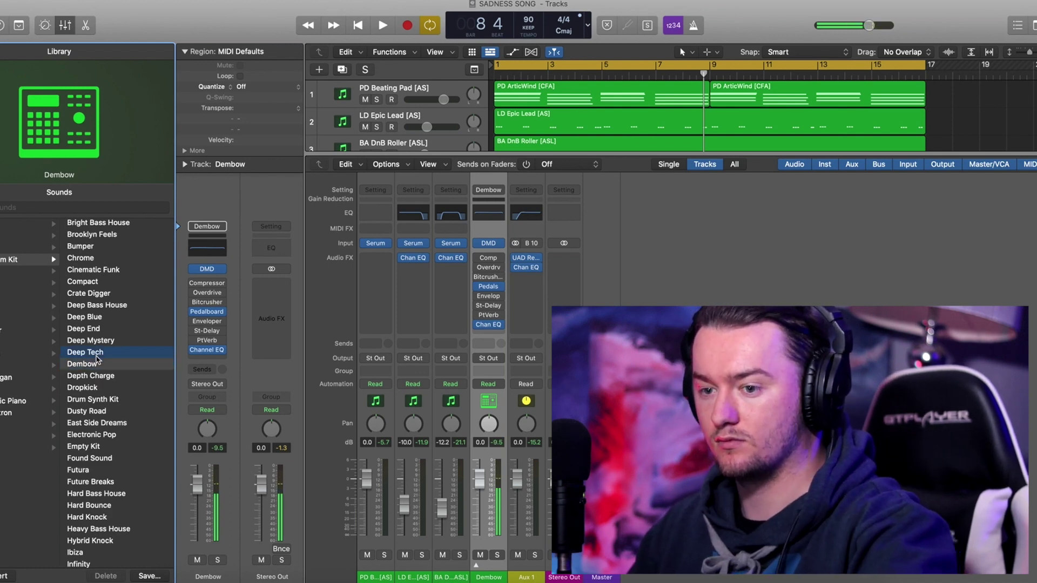
left_click(99, 343)
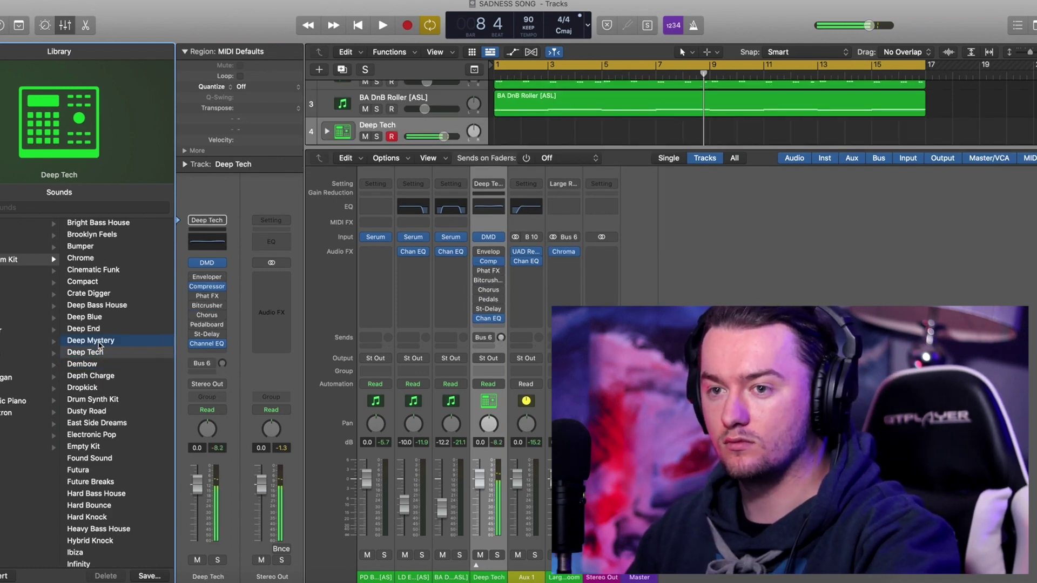
left_click(101, 353)
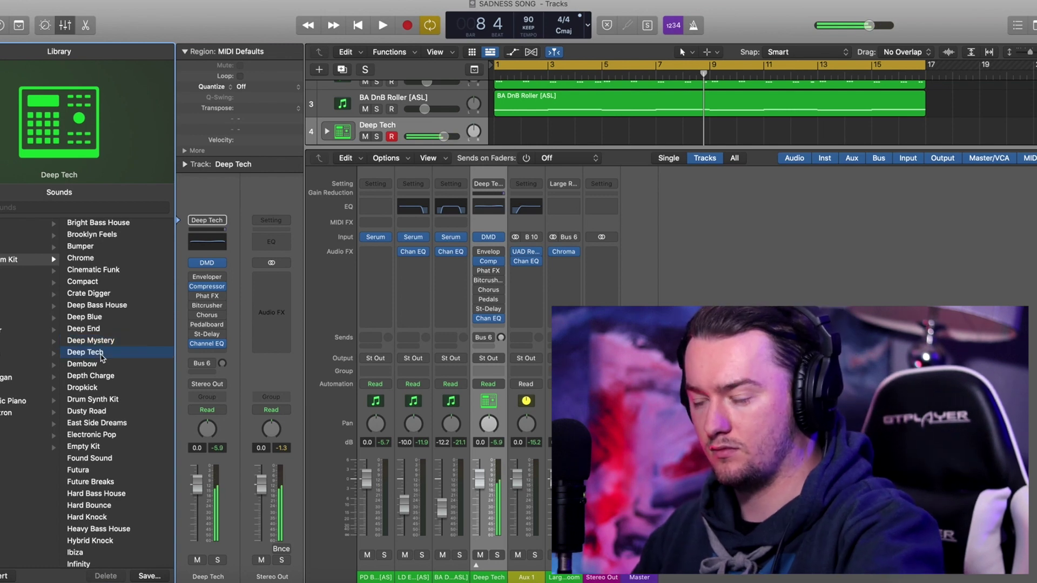
Shape the Deep Tech track's Channel EQ with a high cut near 5250 Hz and a steep low cut just above 50 Hz.
key("space")
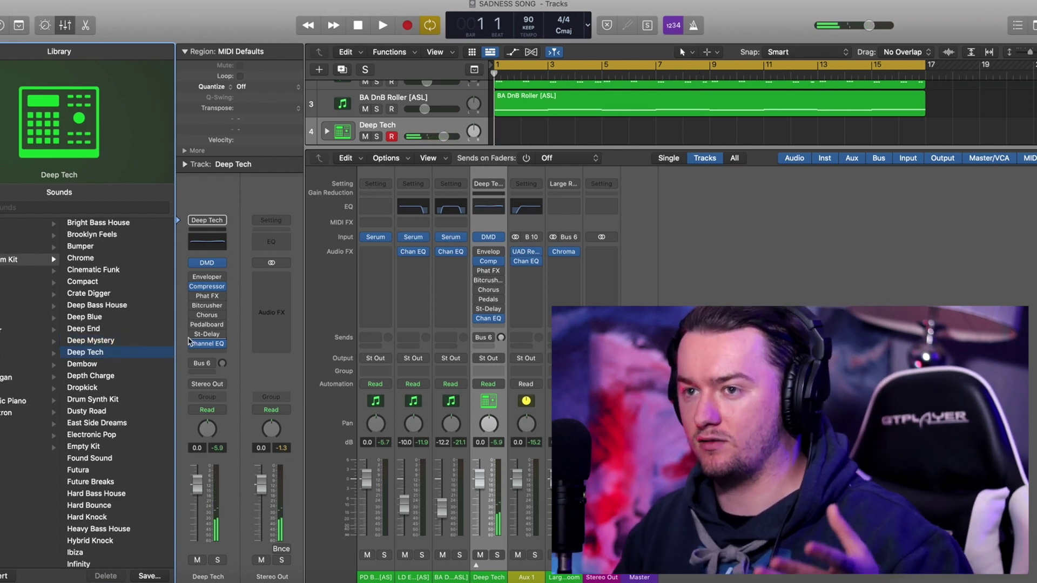
left_click(488, 205)
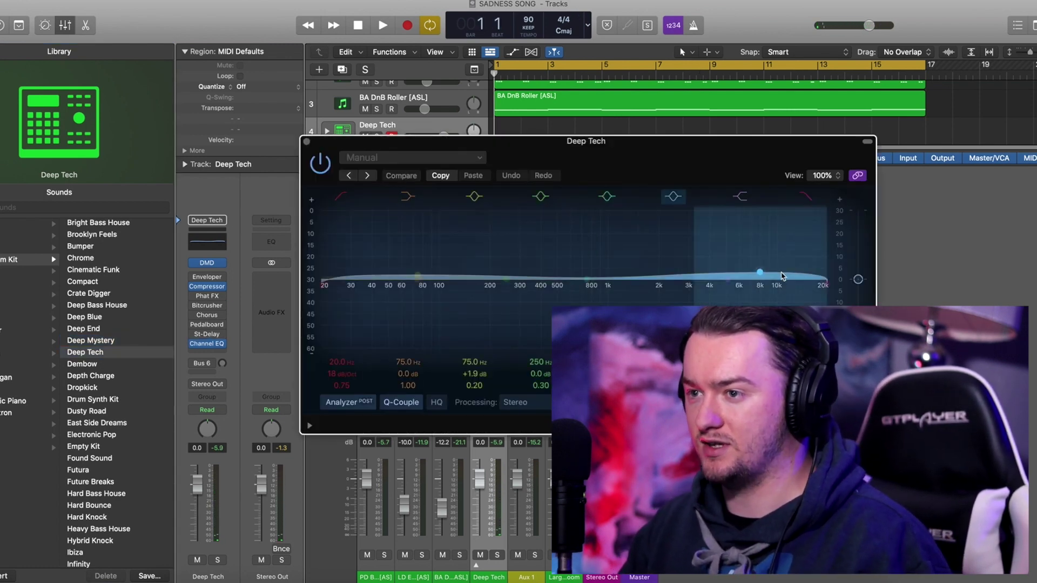
left_click_drag(728, 278, 729, 273)
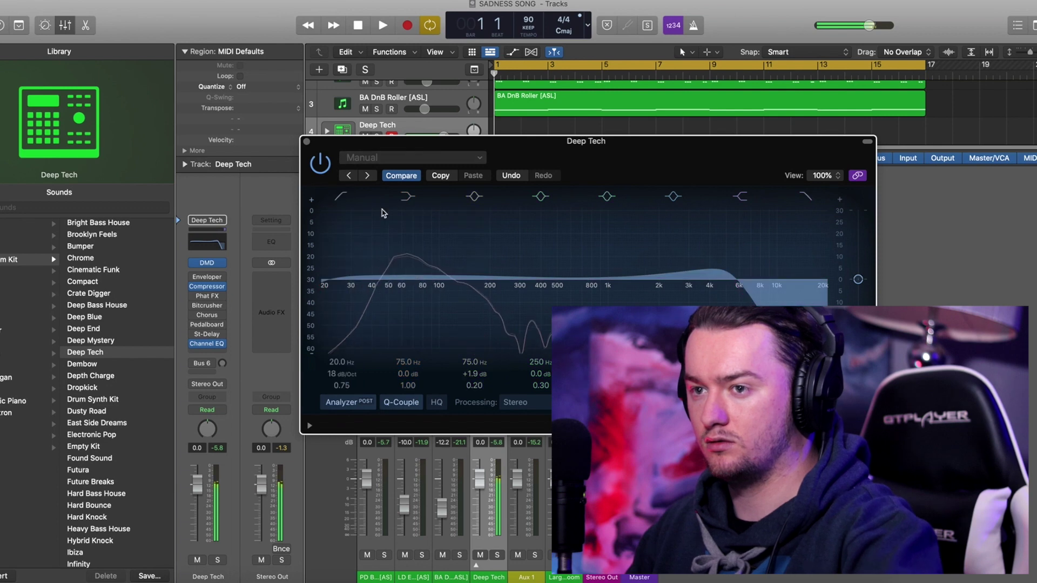
left_click_drag(324, 290, 411, 272)
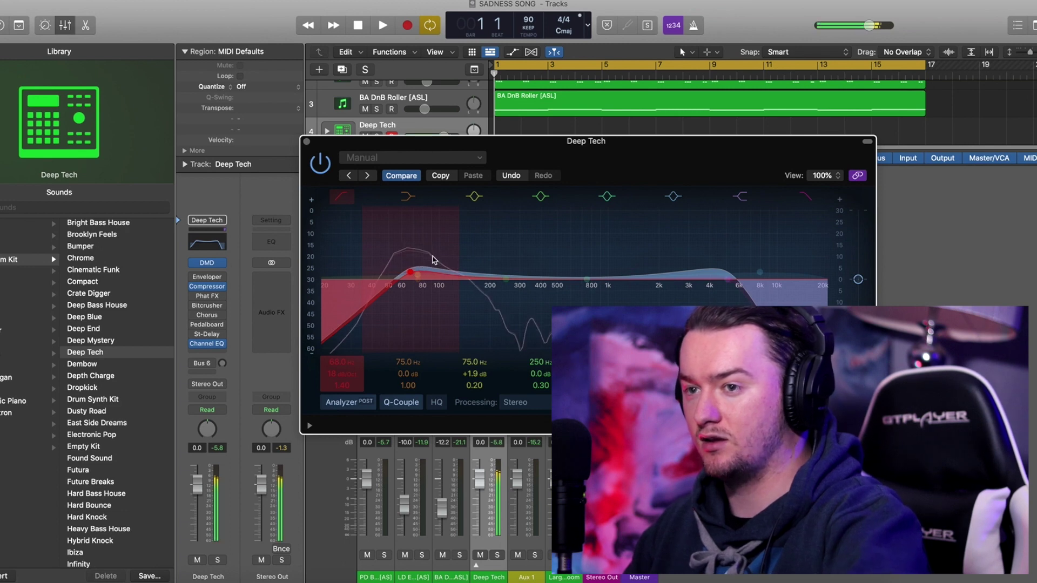
left_click_drag(362, 300, 389, 273)
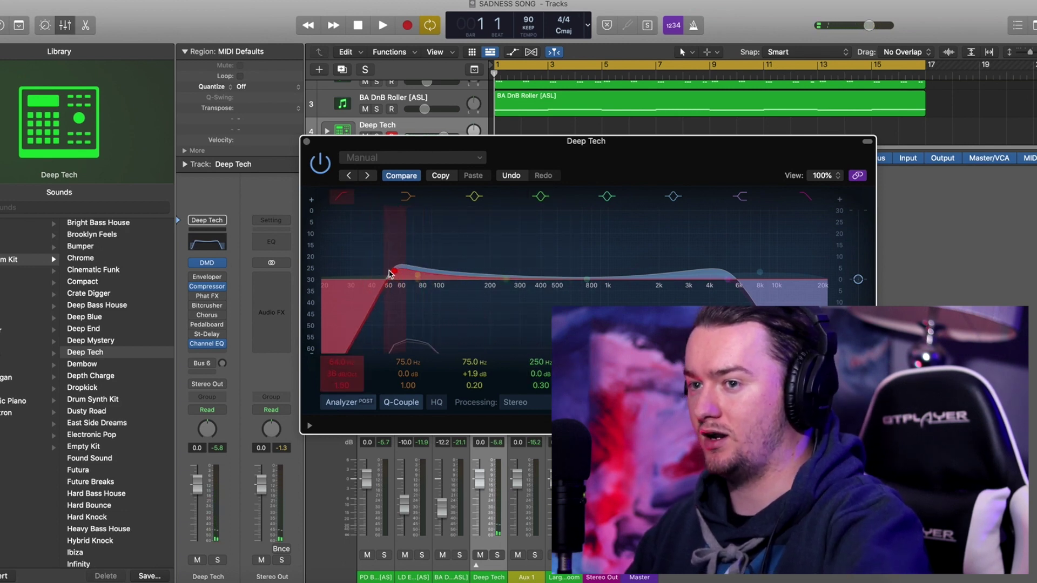
key("super+w")
Record a 16-bar drum part on the Deep Tech track and raise its Bus 6 reverb send while playing it soloed.
key("r")
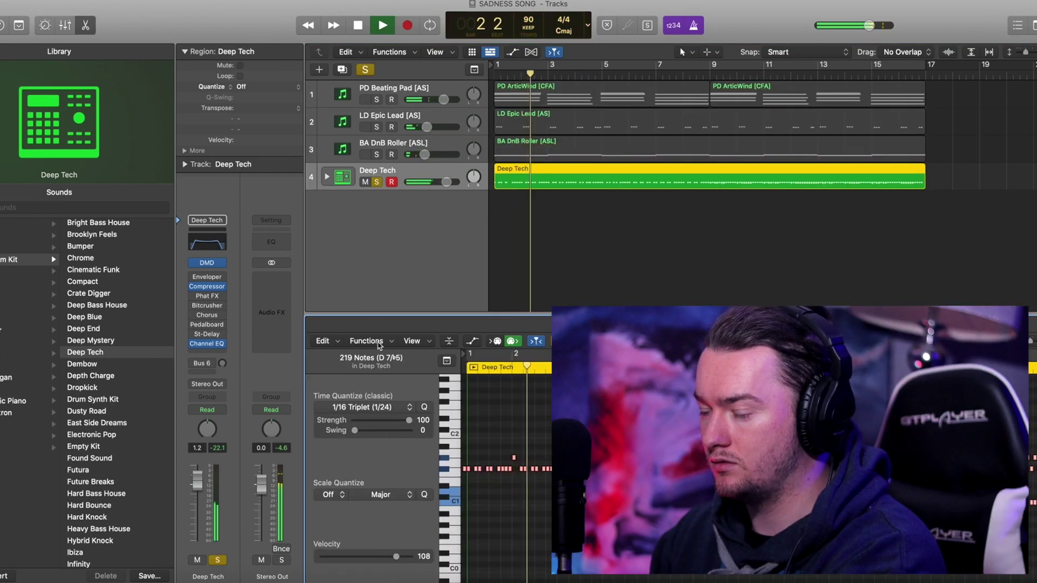
left_click(223, 360)
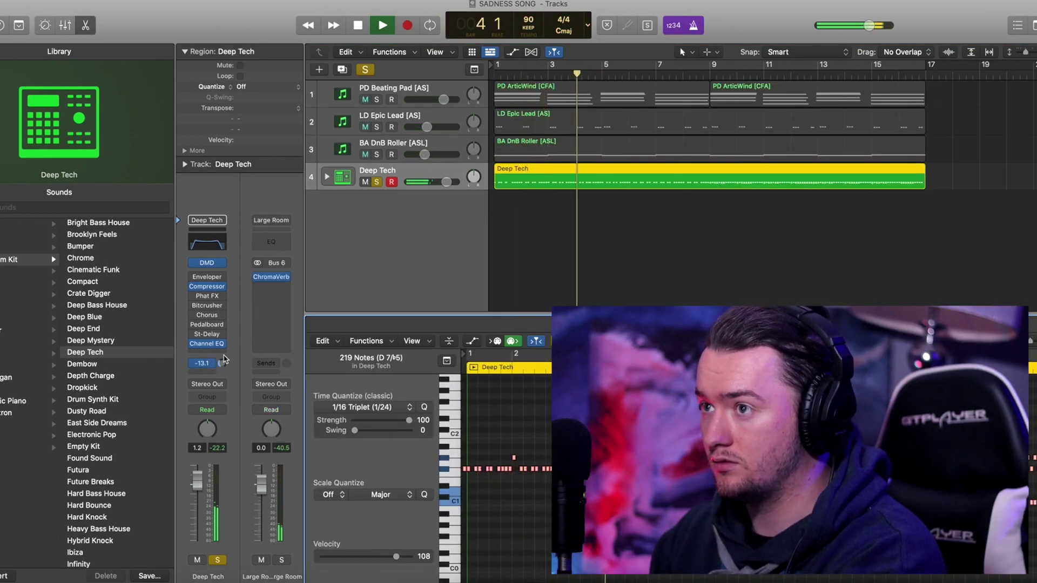
left_click_drag(222, 360, 223, 367)
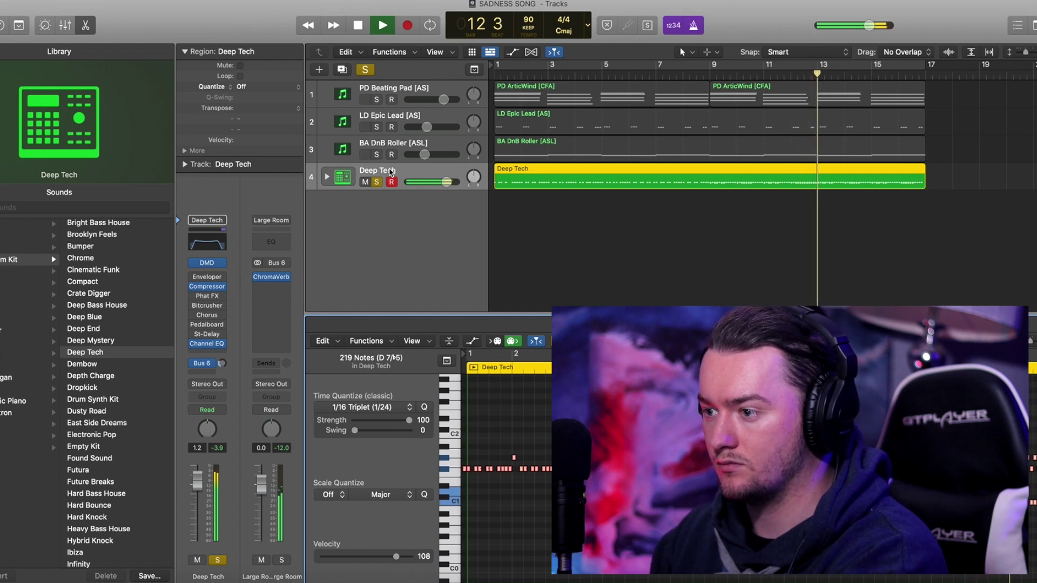
key("space")
left_click(365, 70)
key("Return")
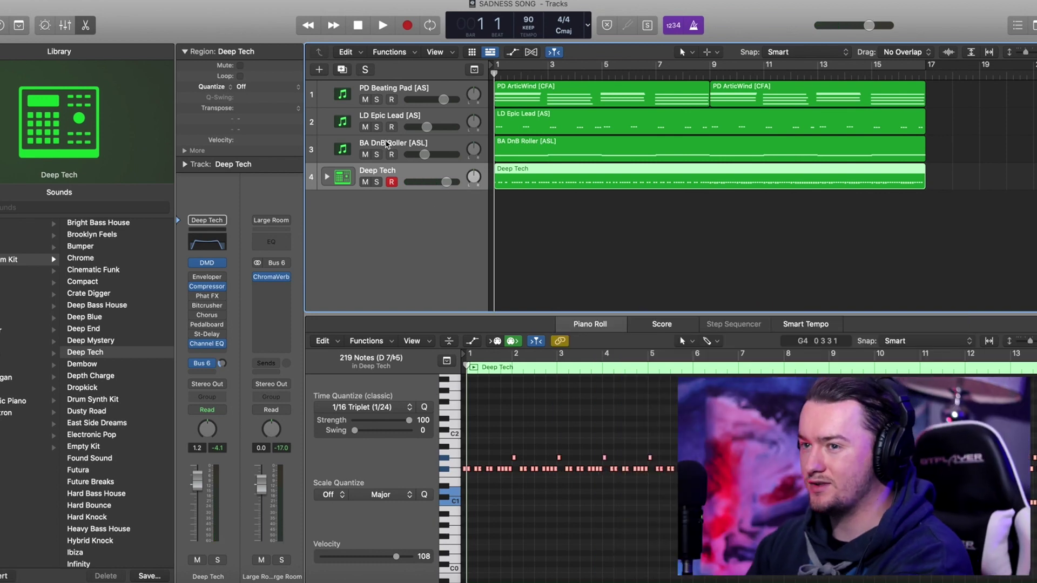
left_click(397, 152)
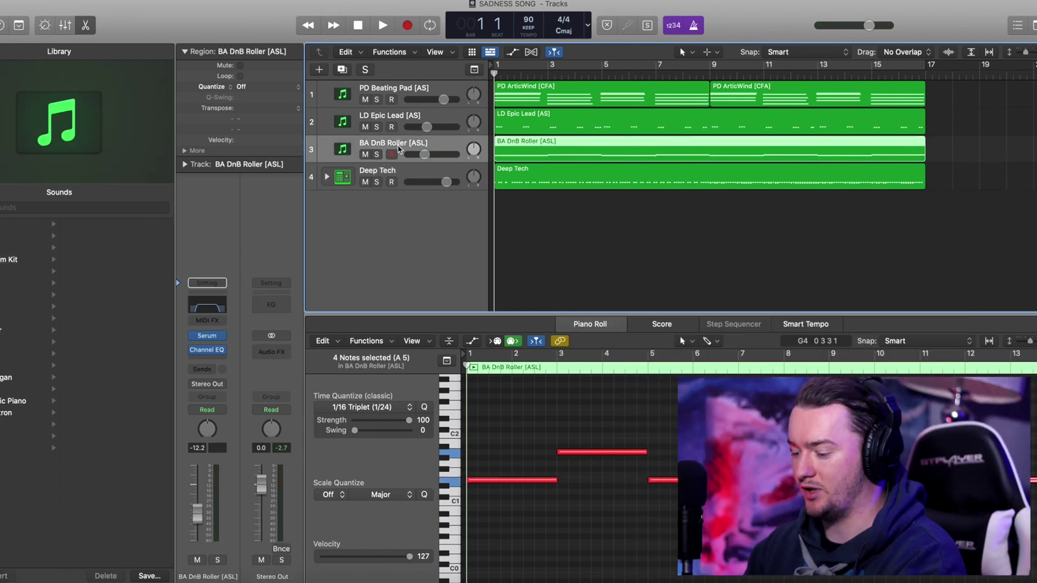
key("s")
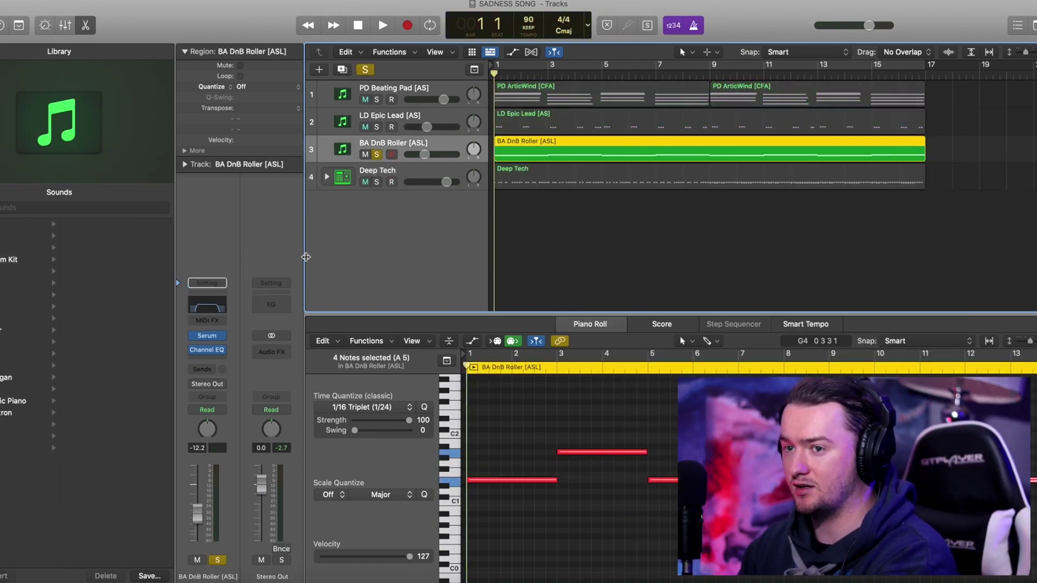
left_click(211, 359)
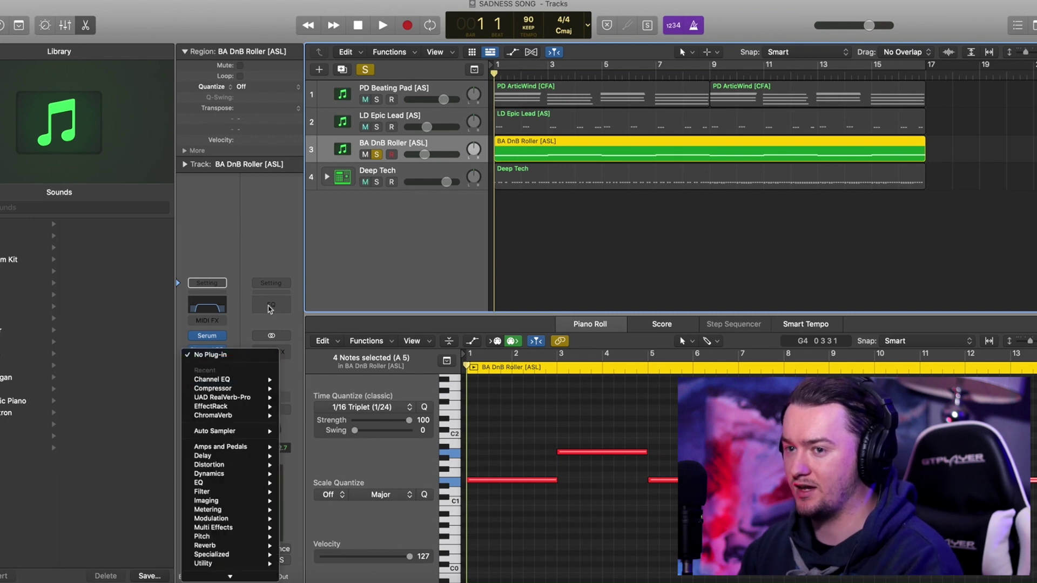
left_click(242, 266)
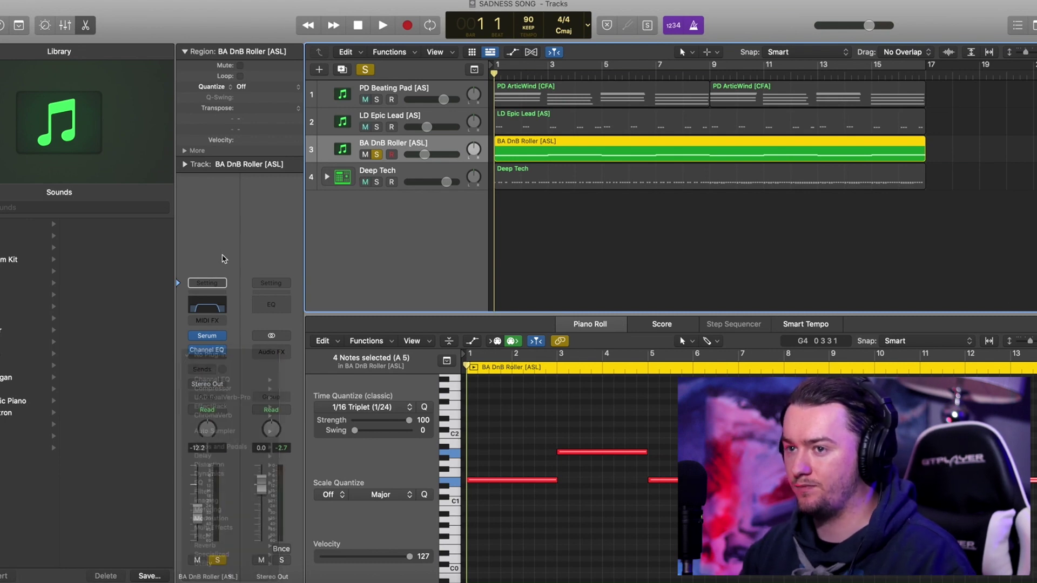
Duplicate the Deep Tech track, copy its drum region onto the duplicate, and solo the duplicate instead of the bass.
left_click(398, 176)
key("super+d")
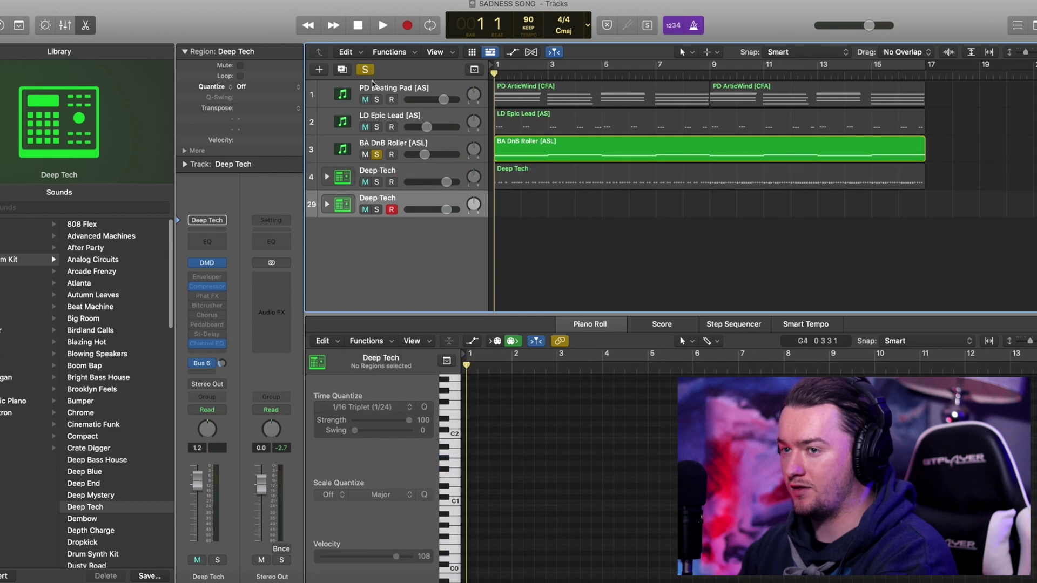
left_click(376, 155)
left_click_drag(522, 181, 520, 208)
key("s")
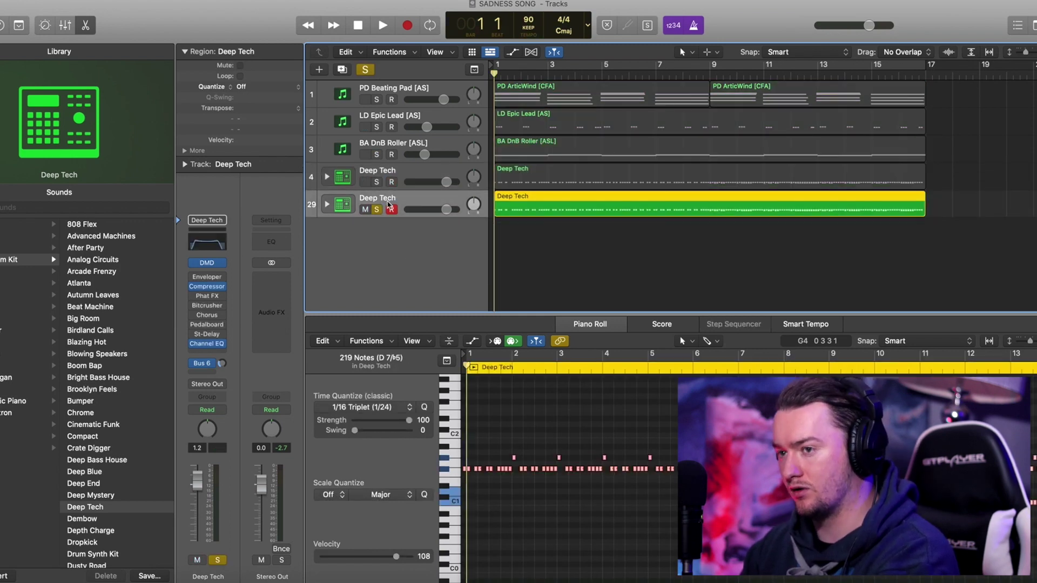
Delete all notes above the C1 kick hits from the duplicated Deep Tech region, keeping only the kicks.
scroll(655, 416, "down", 5)
left_click_drag(655, 414, 454, 497)
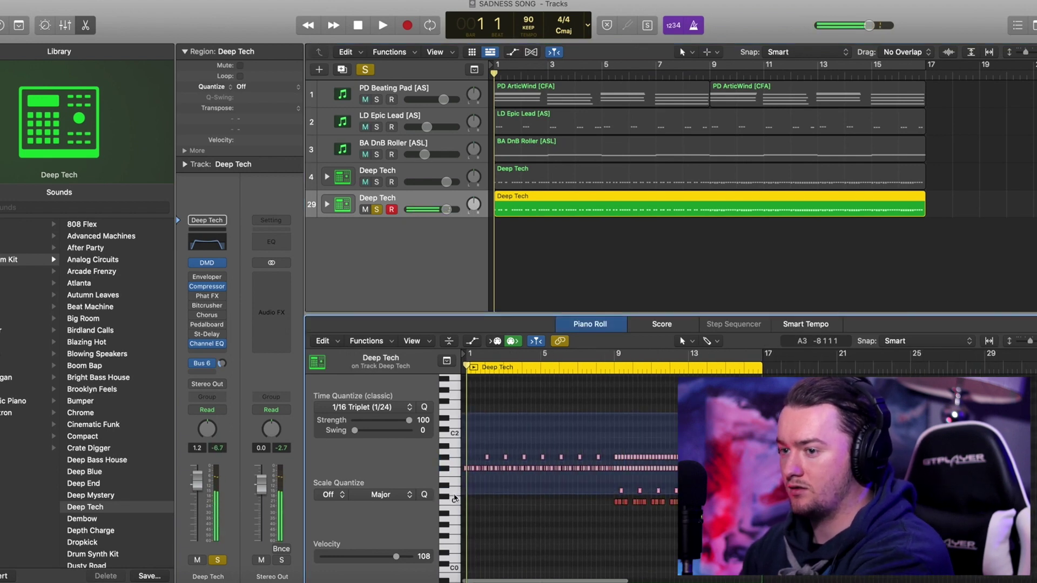
key("Delete")
Remove the C1 kick notes from the original Deep Tech region, keeping the region and its other drum notes.
left_click(610, 166)
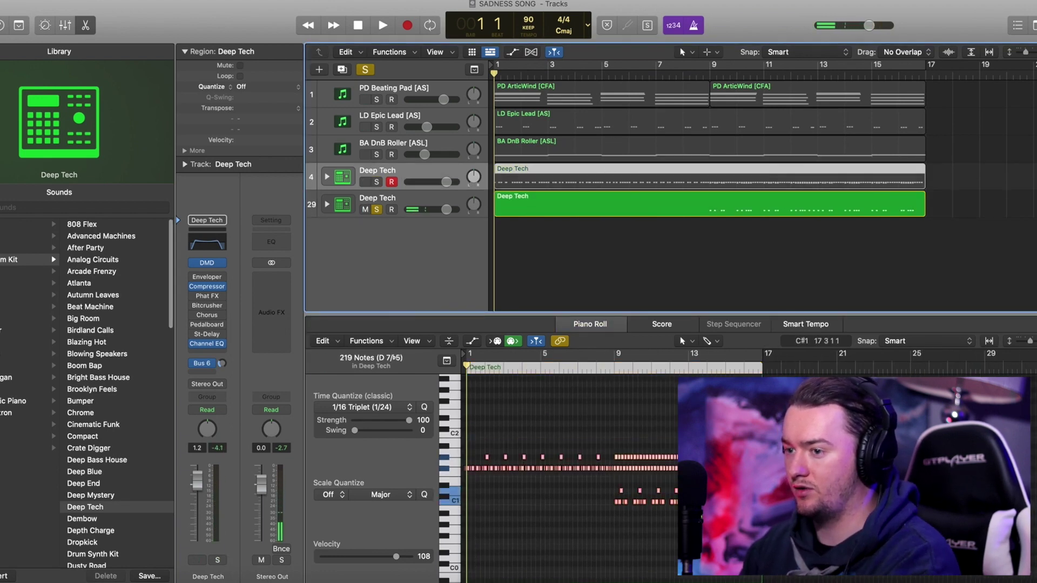
left_click_drag(681, 523, 572, 496)
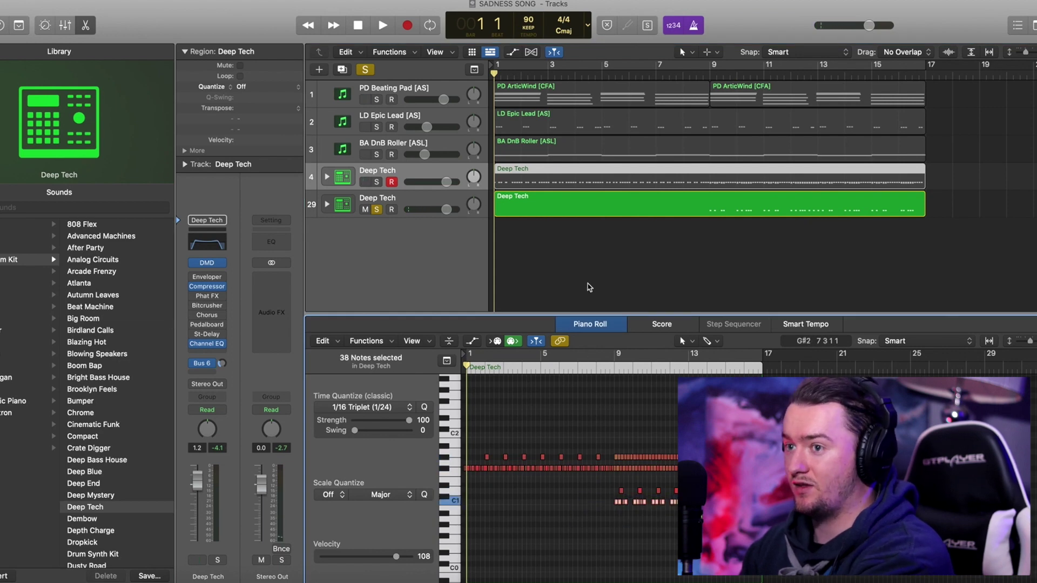
key("Delete")
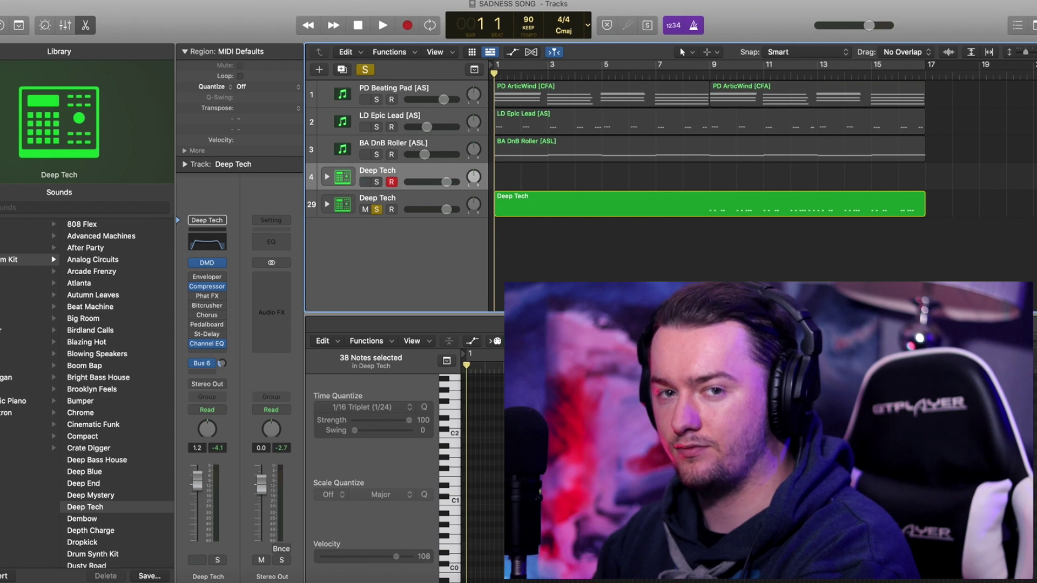
key("super+z")
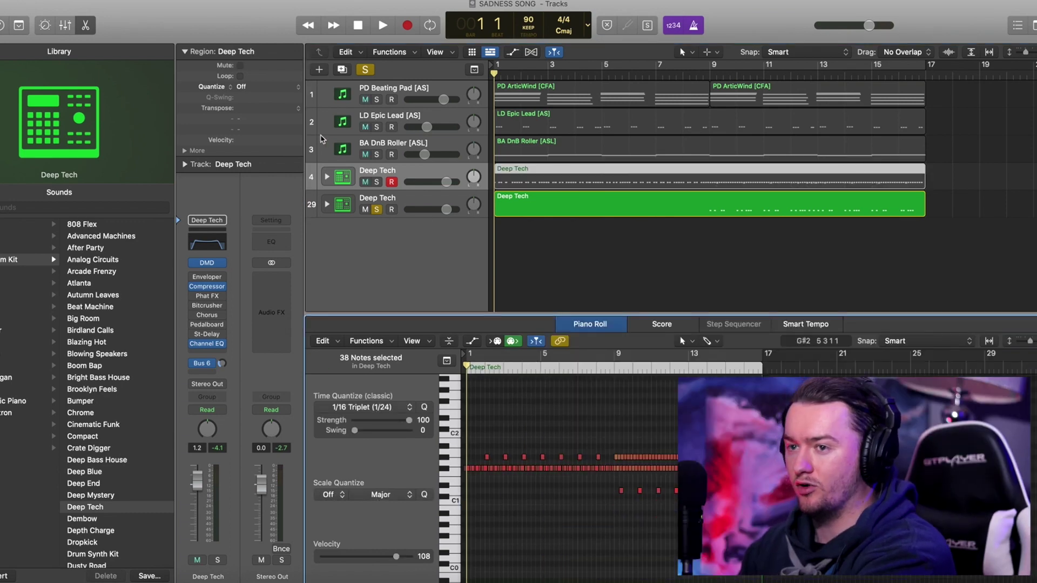
Solo the original Deep Tech track and raise its Channel EQ low cut to just above 100 Hz.
left_click(376, 181)
left_click(402, 198)
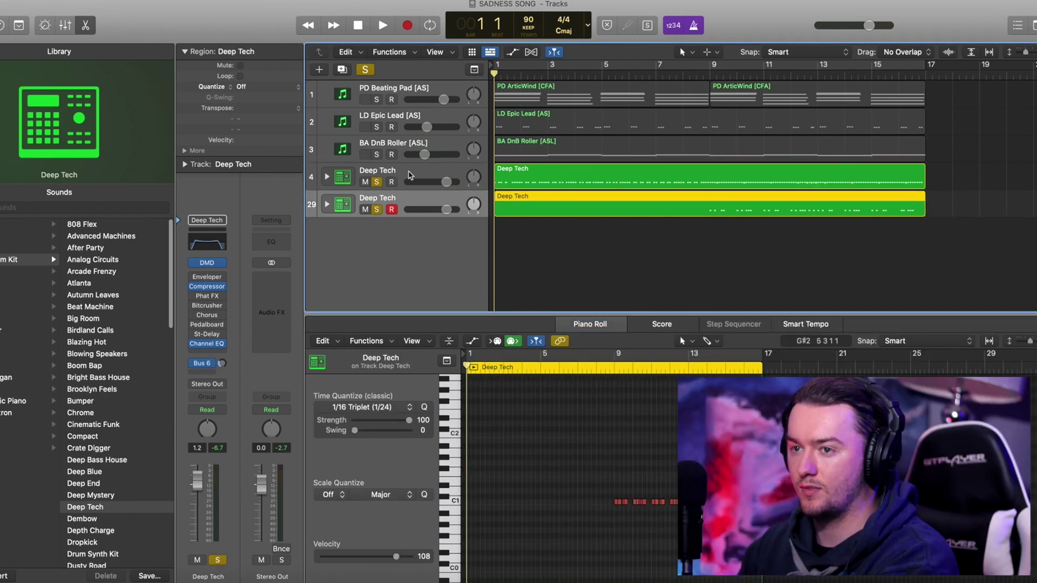
left_click(411, 175)
left_click(208, 243)
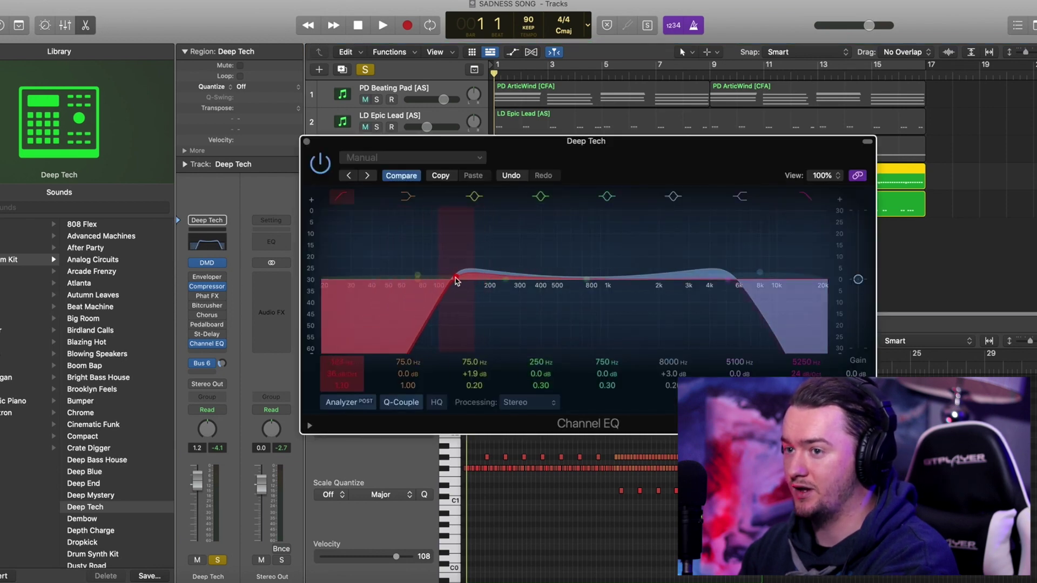
left_click(307, 142)
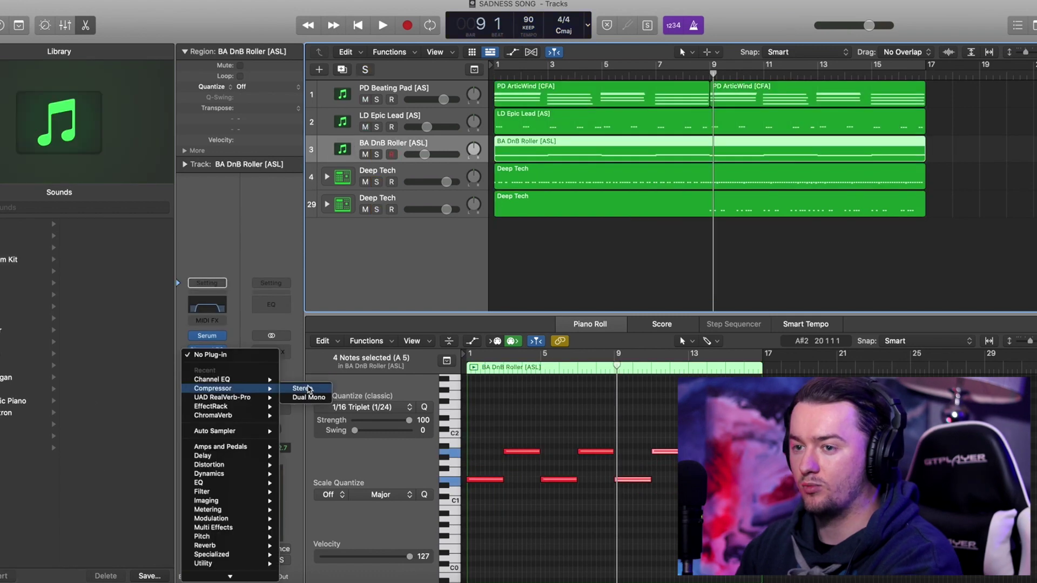
Insert a stereo Compressor on the BA DnB Roller bass track and load the SIDE CHAIN preset.
left_click(297, 385)
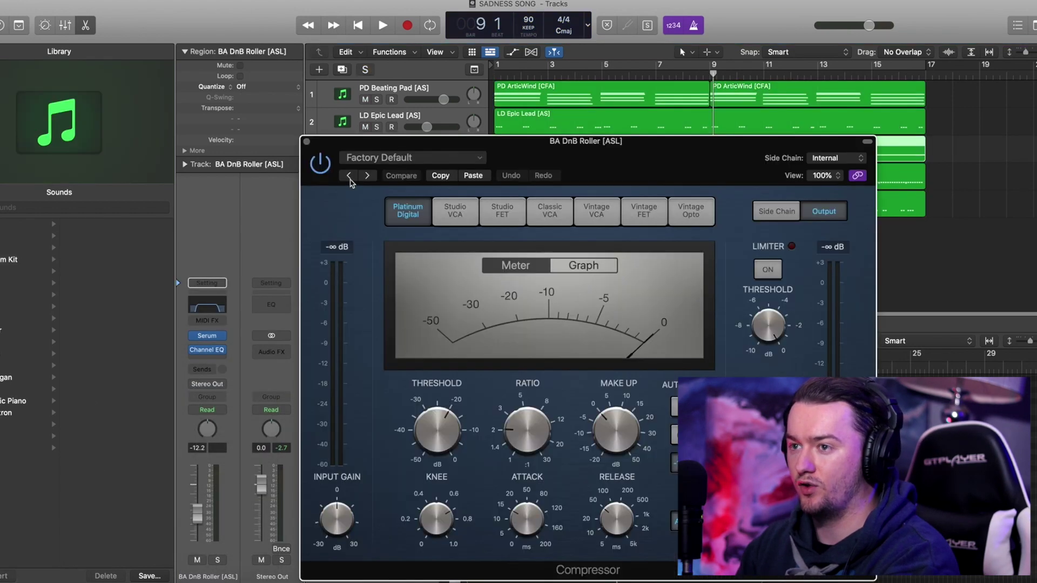
left_click(841, 164)
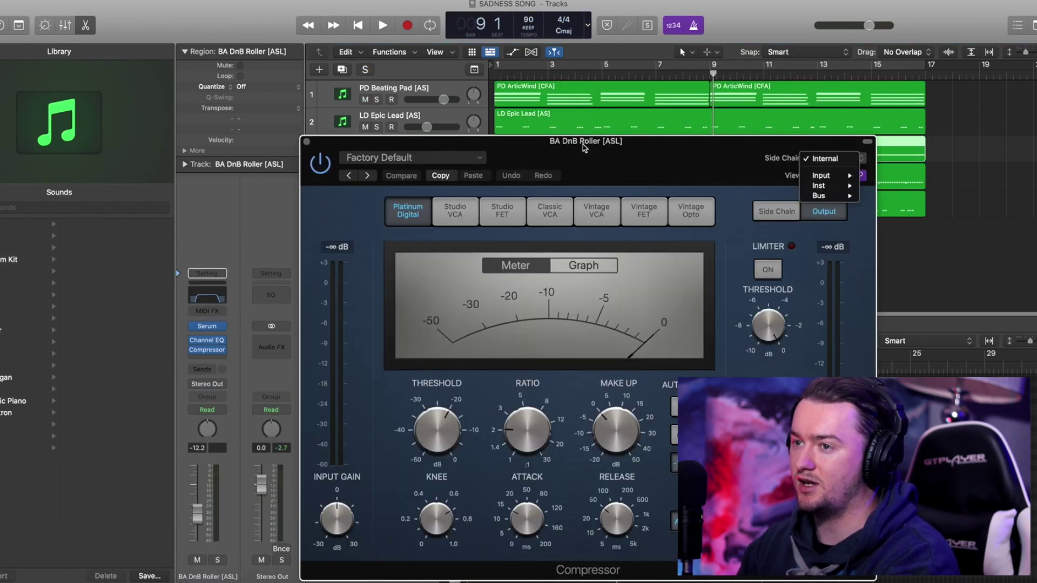
left_click_drag(584, 146, 580, 146)
left_click(408, 158)
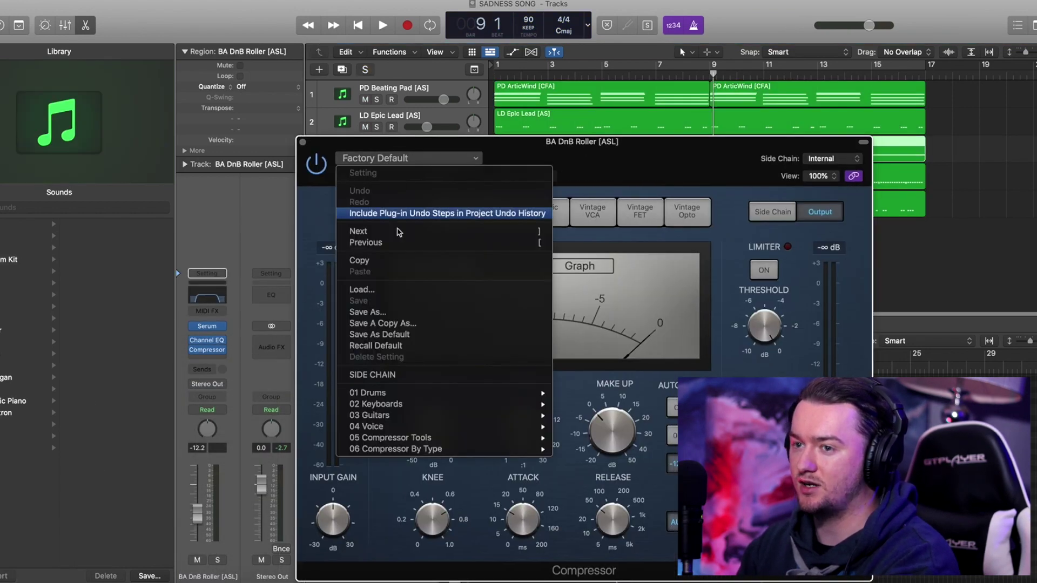
left_click(429, 382)
Try Kick 1 (Inst 4) and Kick 2 (Inst 5) of Deep Tech as the bass compressor's side-chain source, playing from around bar 9.
left_click(831, 158)
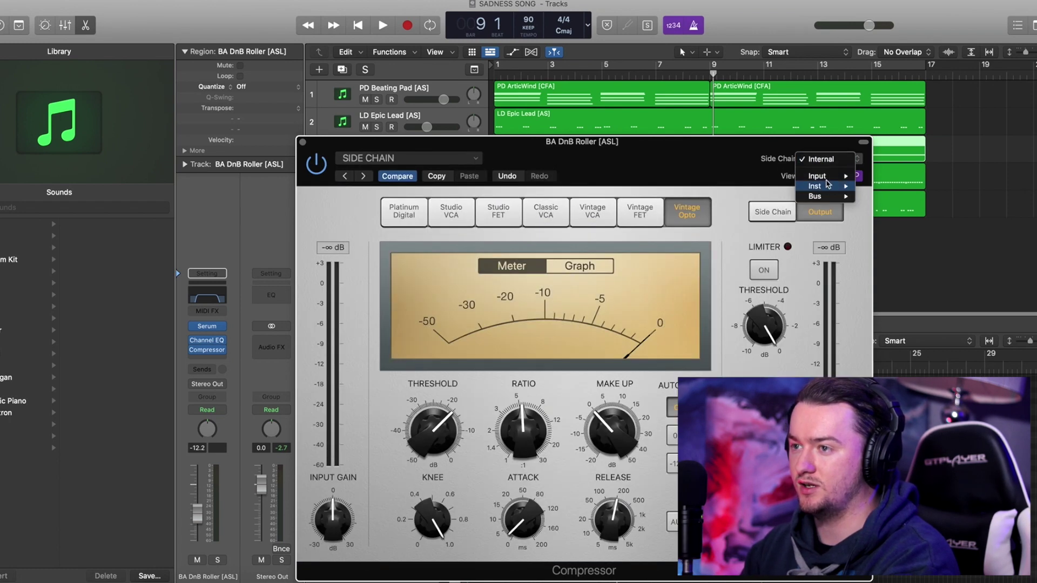
mouse_move(843, 193)
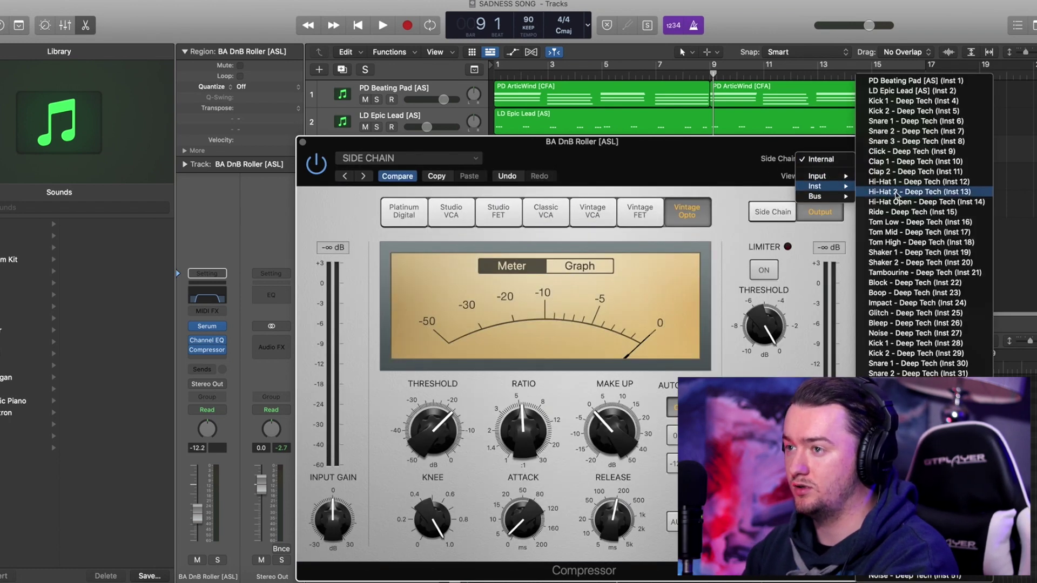
left_click(918, 101)
left_click_drag(812, 159, 504, 169)
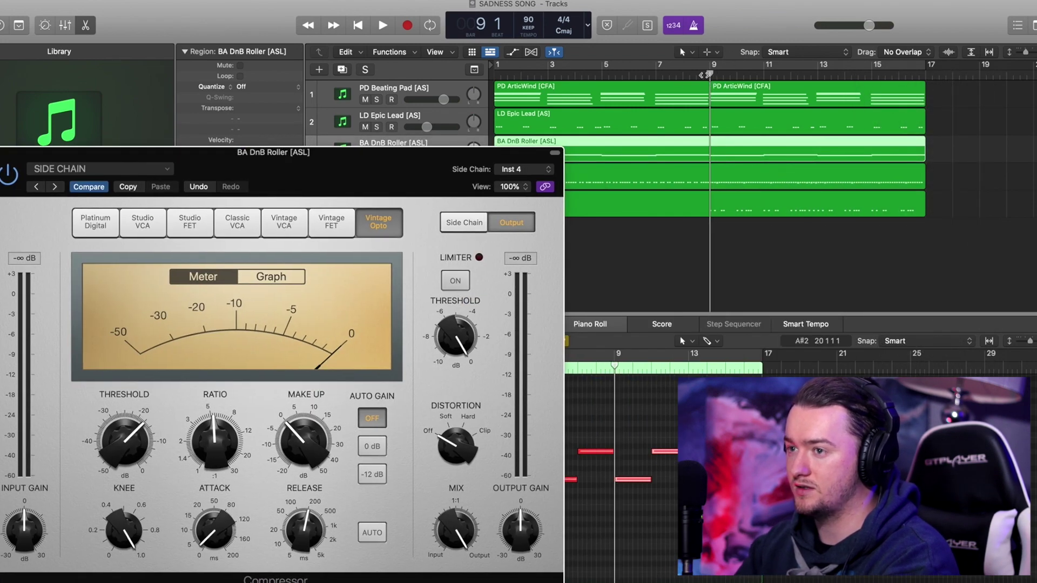
left_click_drag(713, 74, 704, 75)
key("space")
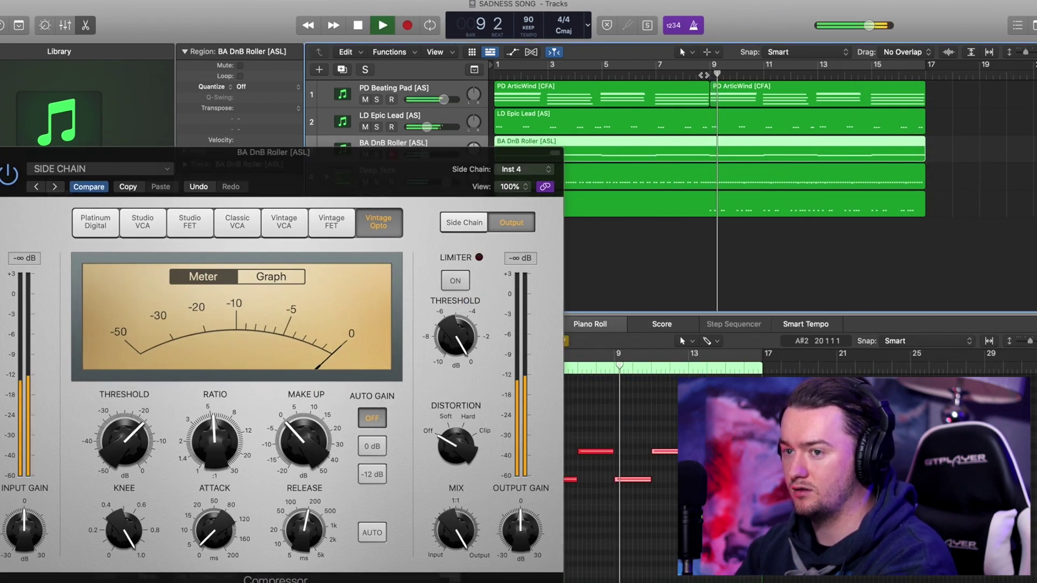
left_click(512, 171)
mouse_move(558, 145)
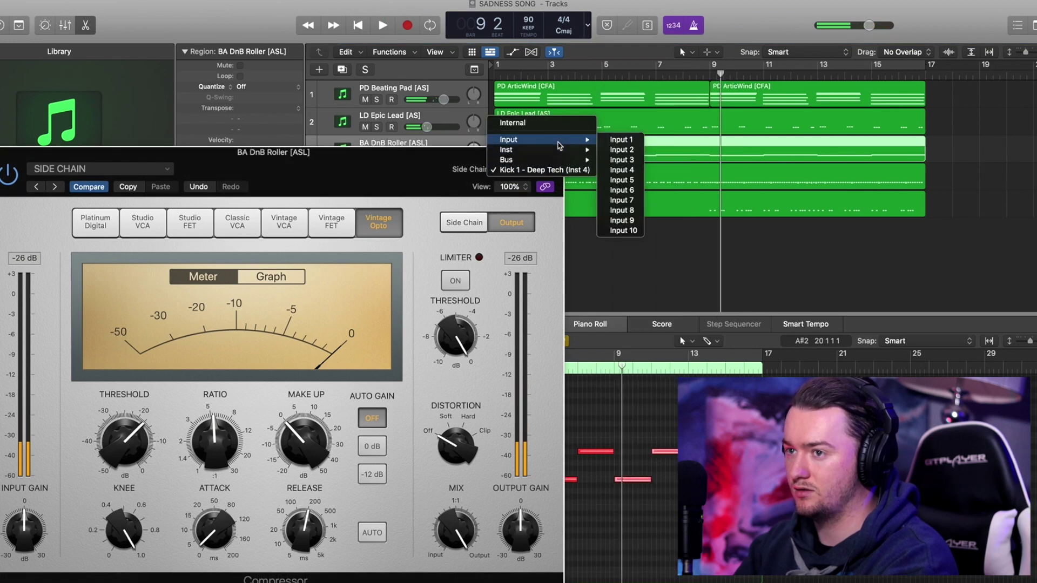
left_click(664, 112)
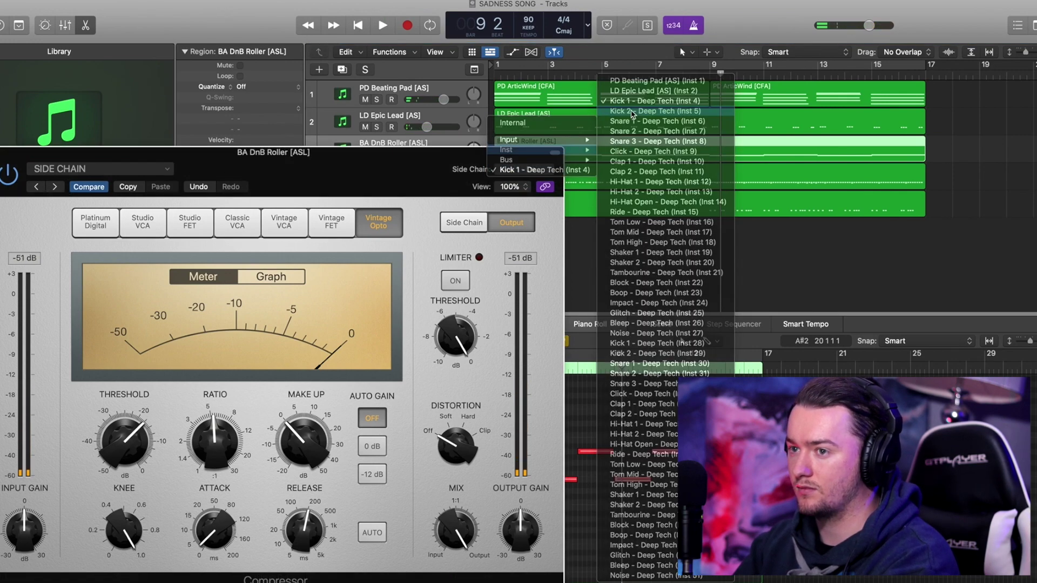
Set the bass compressor's side-chain source to Kick 1 - Deep Tech (Inst 28).
left_click(540, 168)
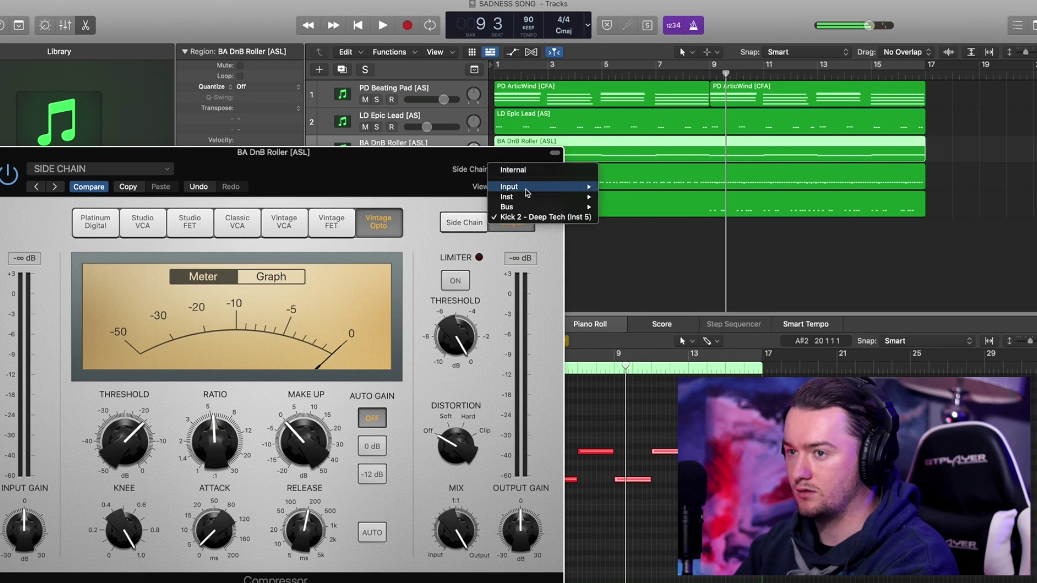
mouse_move(543, 200)
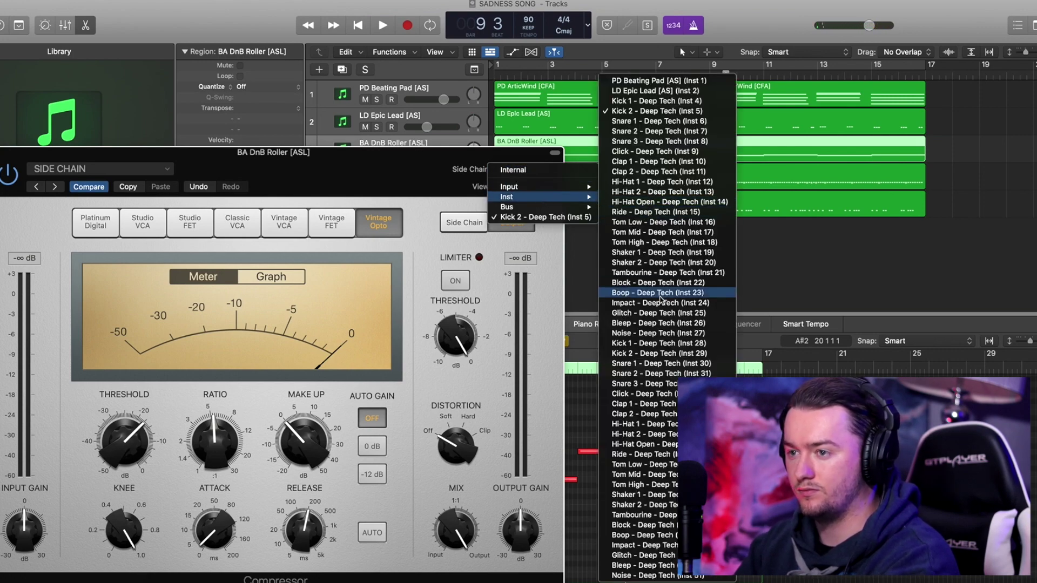
left_click(668, 344)
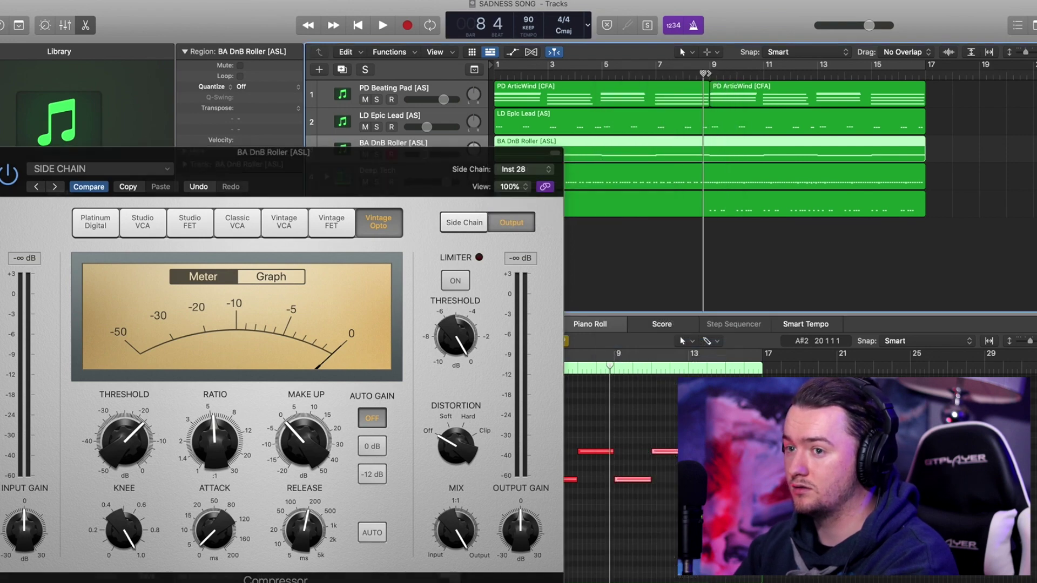
Duplicate the original Deep Tech track and load the Blowing Speakers drum kit on the copy after trying Boom Bap.
key("space")
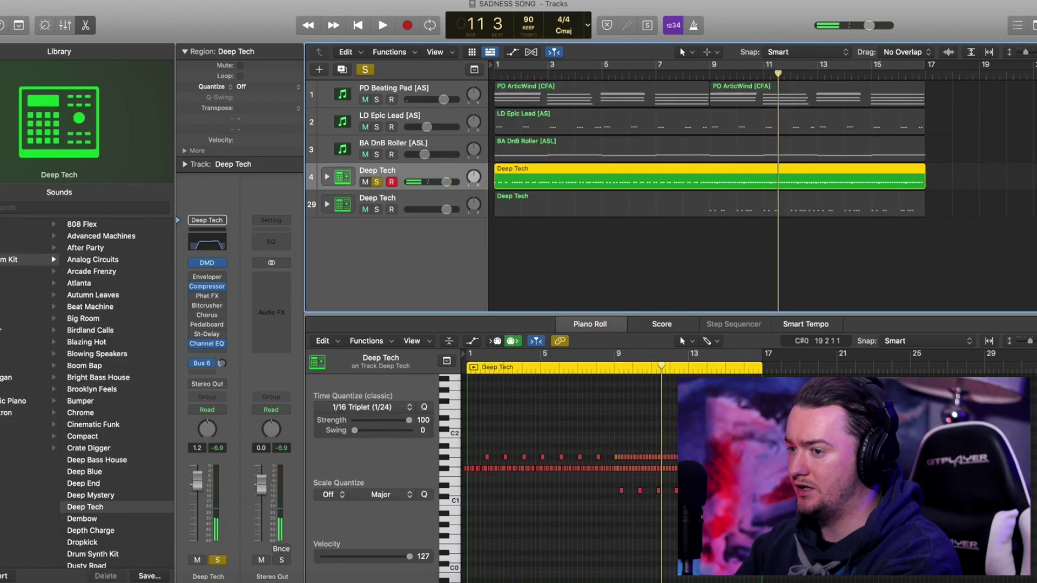
left_click(594, 489)
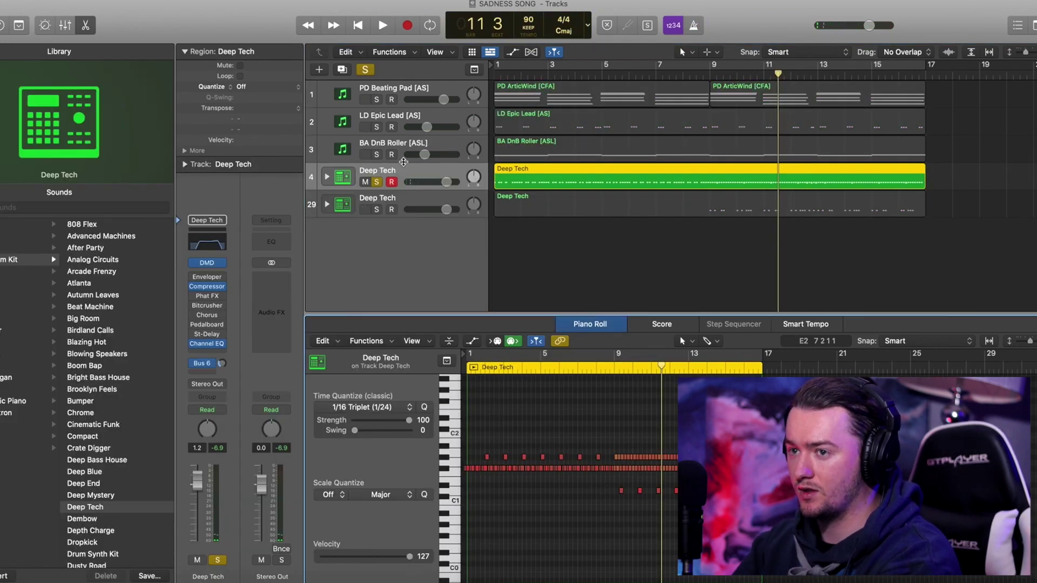
left_click(405, 176)
key("super+d")
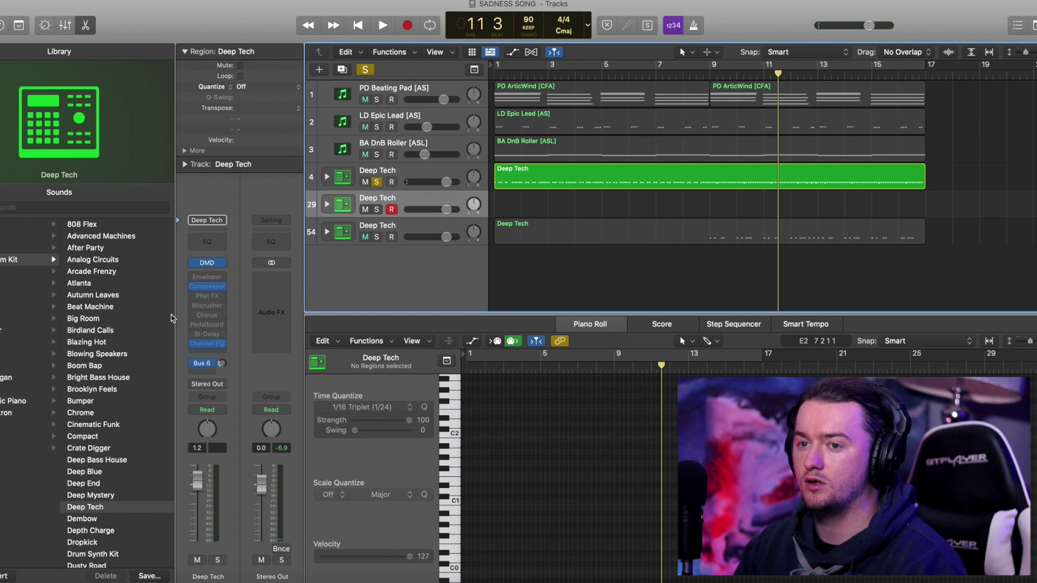
left_click(97, 365)
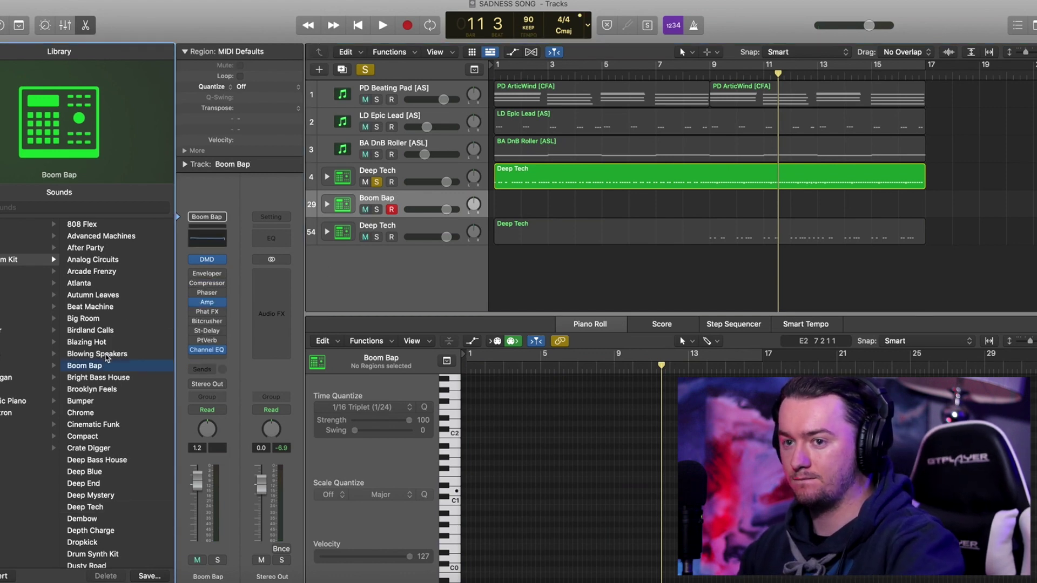
scroll(107, 357, "down", 5)
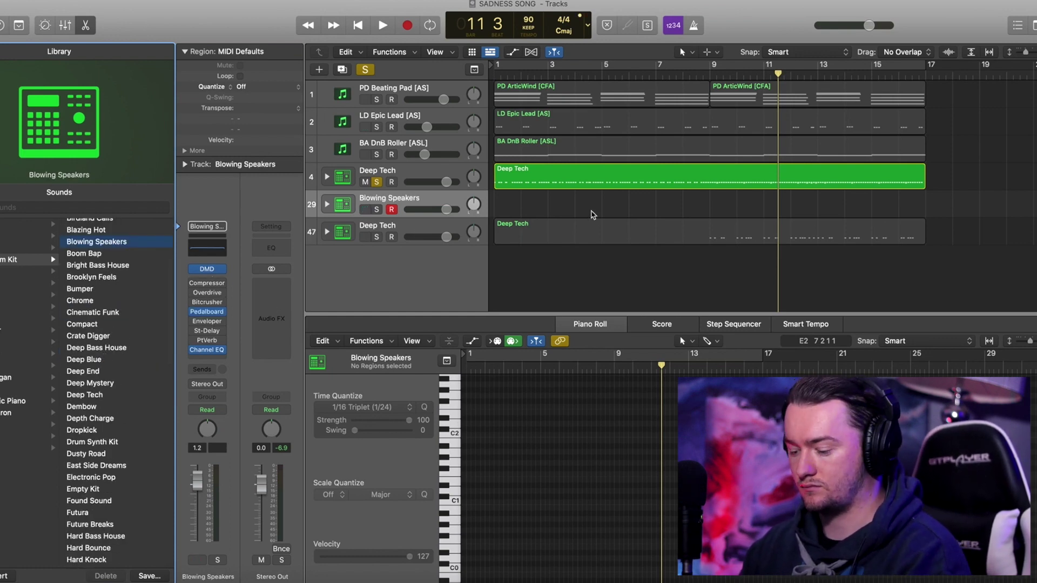
Copy the Deep Tech region onto the Blowing Speakers track and solo only that track.
left_click_drag(608, 188, 606, 206)
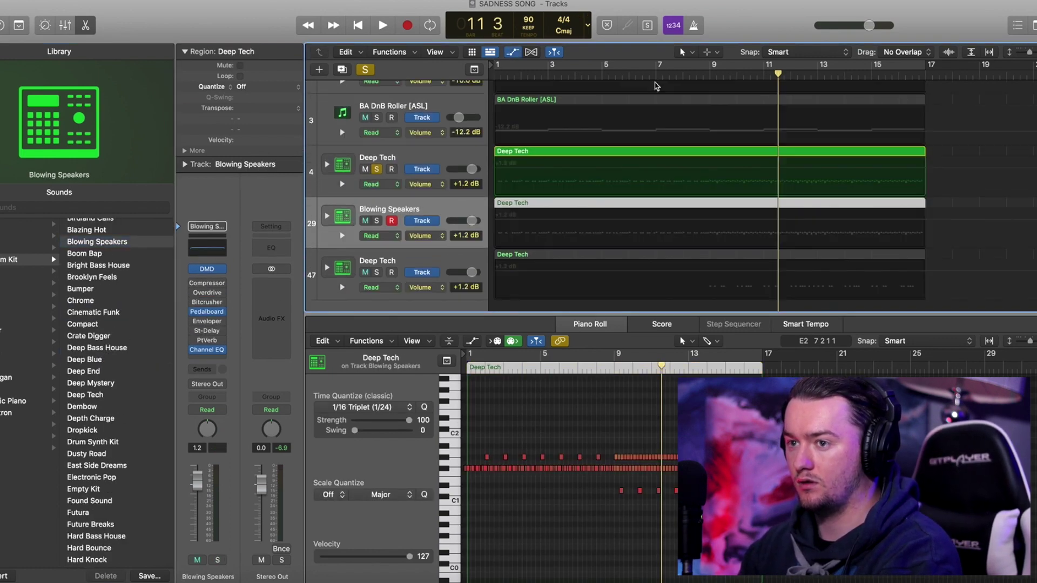
key("s")
key("s")
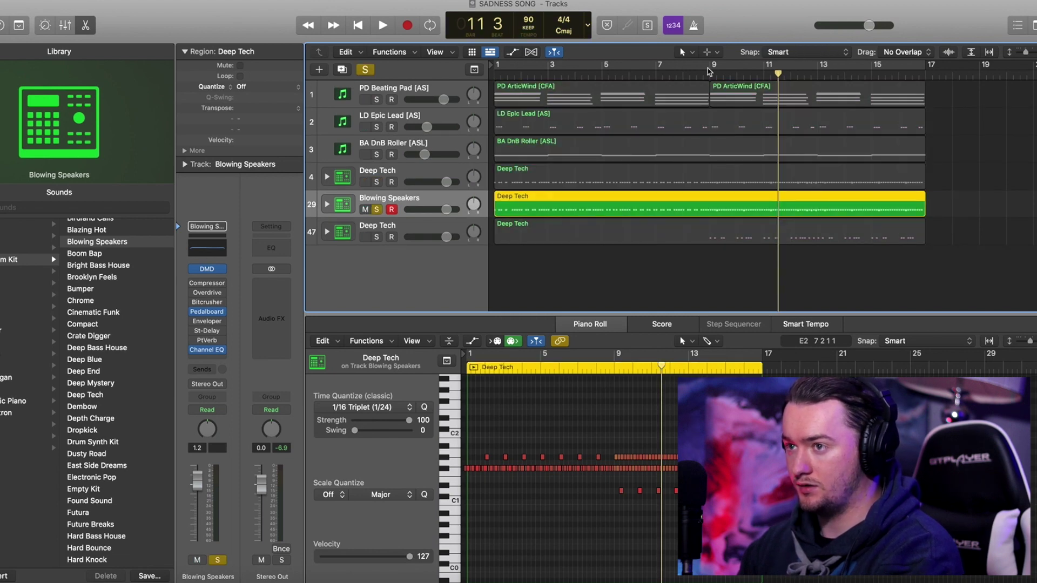
Audition Blowing Speakers from around bar 9, first alone and with Deep Tech soloed too, clear all solos and return to the start.
key("space")
left_click(698, 74)
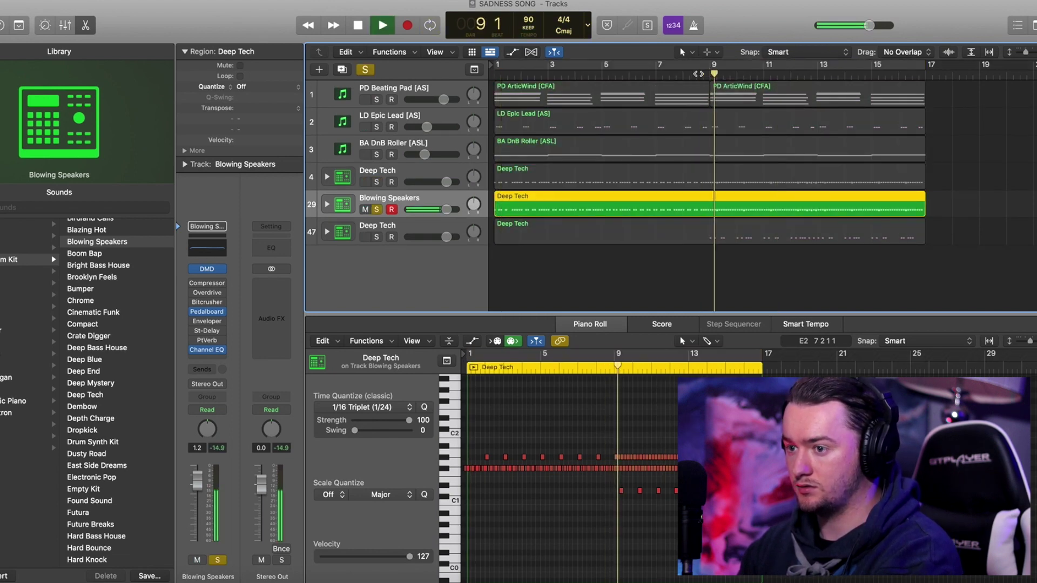
left_click(376, 182)
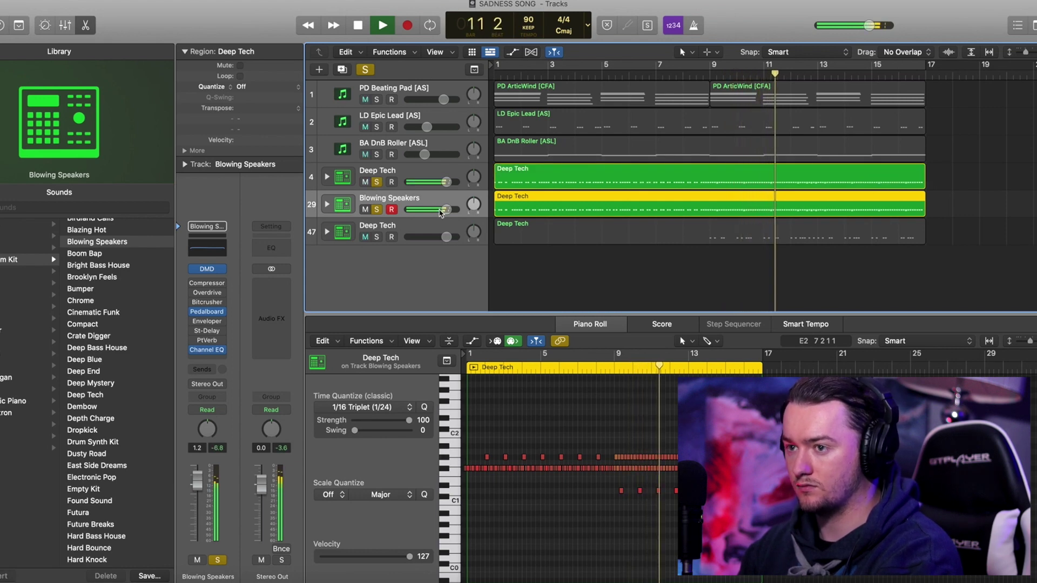
key("space")
left_click(370, 74)
key("Return")
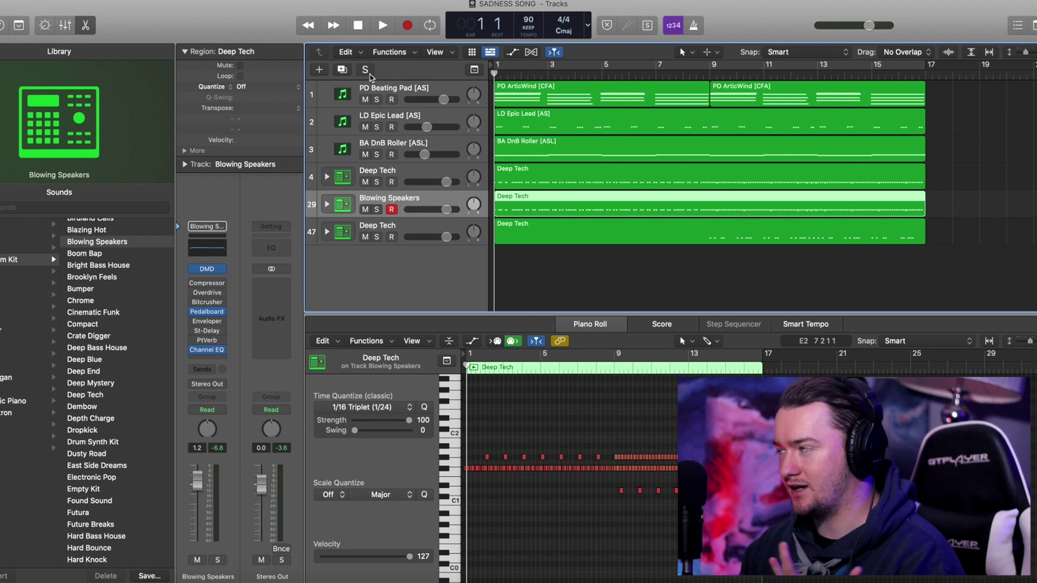
Play the full mix and add a send to Bus 10 on the Blowing Speakers track.
key("space")
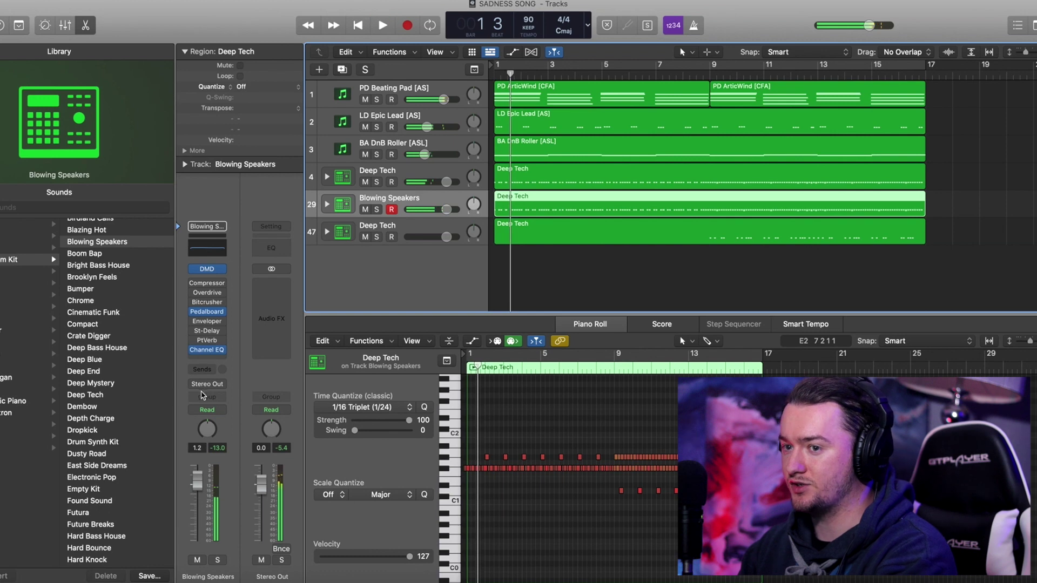
left_click(204, 369)
mouse_move(227, 383)
left_click(316, 319)
key("space")
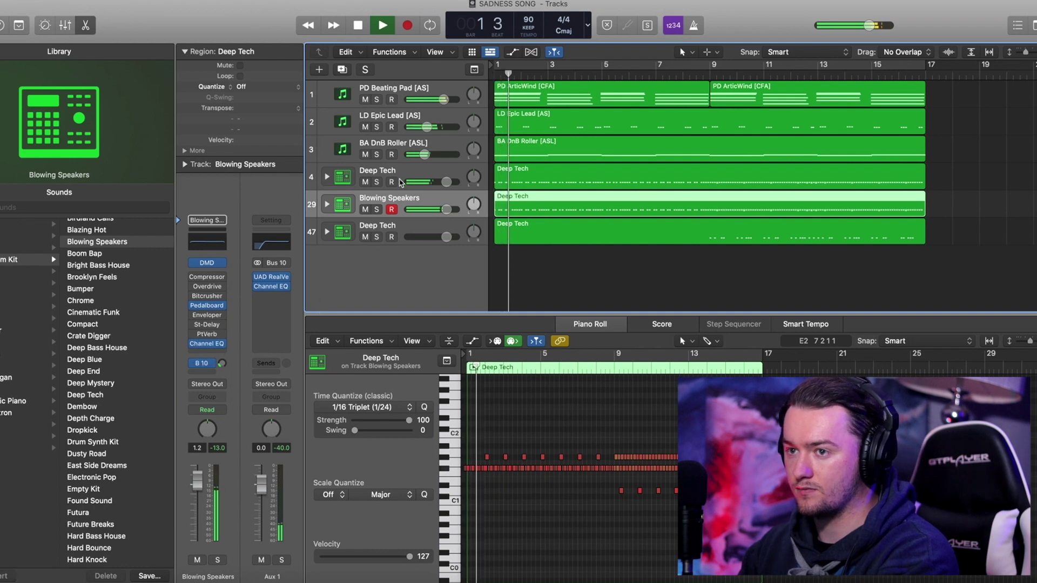
With the mixer shown, set the PD Beating Pad's volume to -3.0 dB and duplicate the track with both its PD ArticWind regions.
key("Up")
key("Up")
key("Up")
key("Up")
key("x")
key("space")
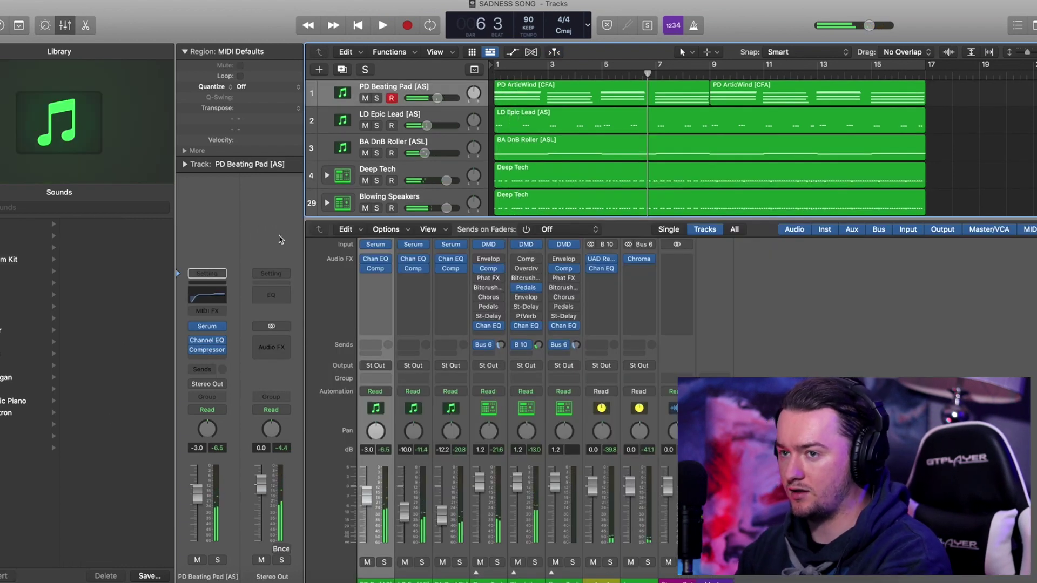
key("super+d")
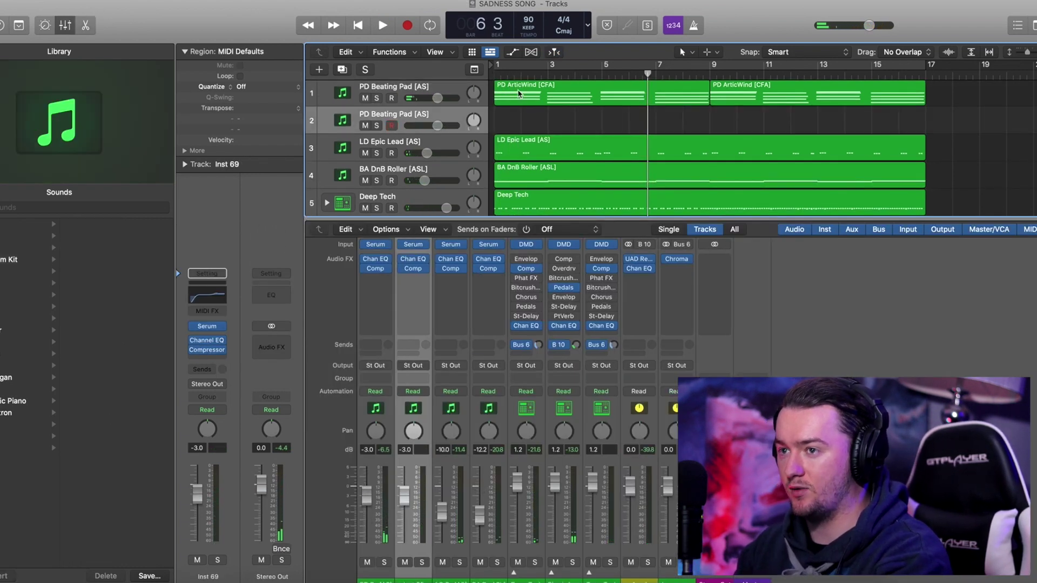
left_click_drag(762, 124, 613, 121)
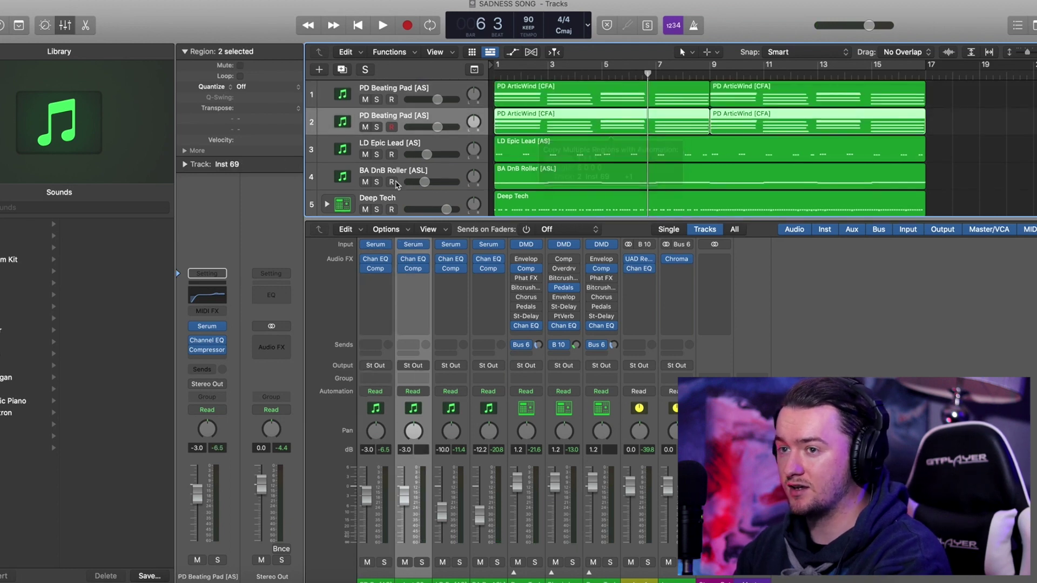
Insert Soundtoys EffectRack on the duplicated PD Beating Pad track and add PanMan to the rack.
left_click(210, 359)
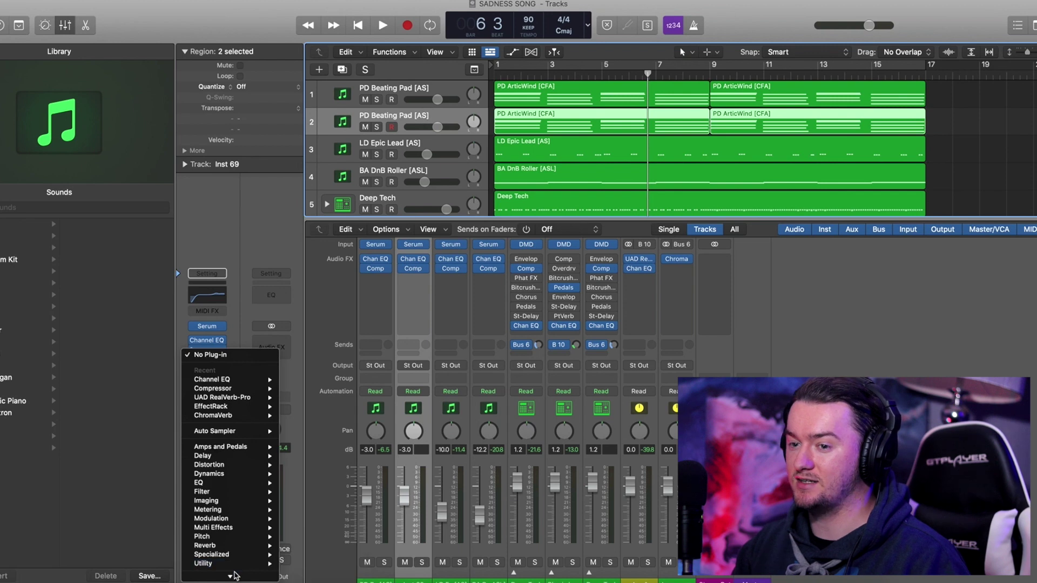
mouse_move(273, 576)
mouse_move(324, 549)
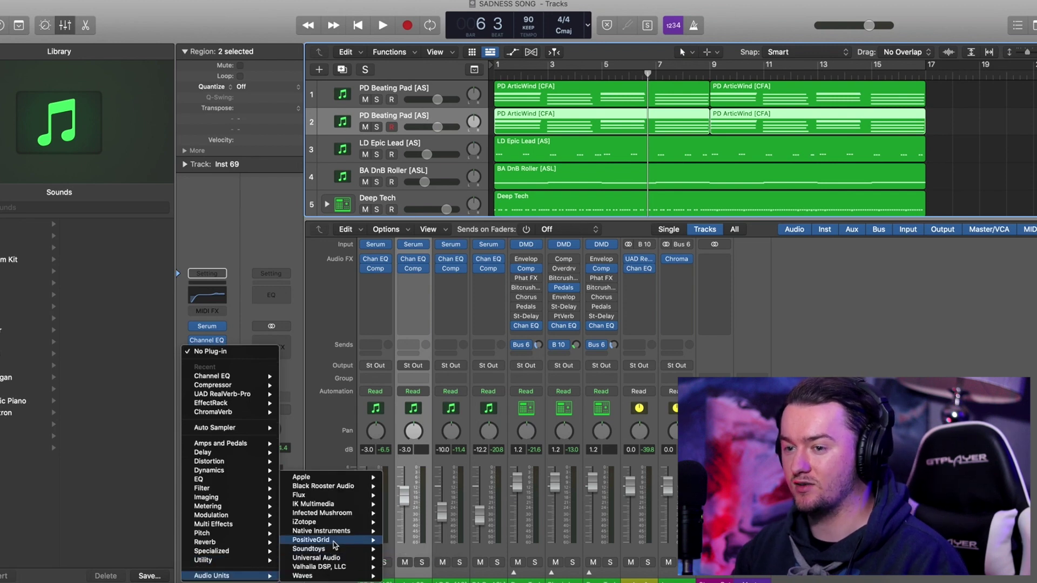
mouse_move(421, 549)
left_click(478, 558)
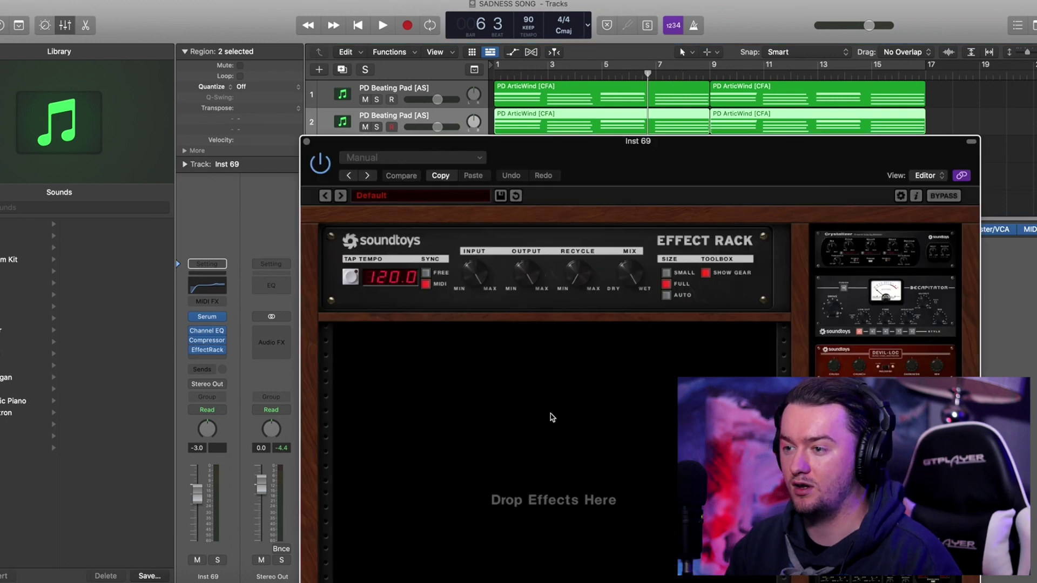
scroll(885, 302, "down", 3)
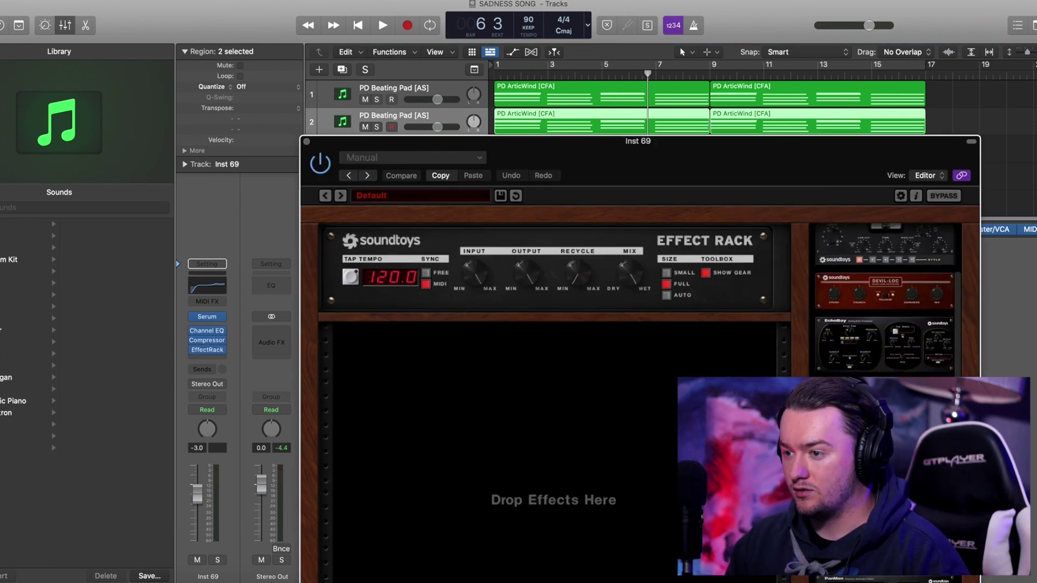
scroll(886, 302, "down", 4)
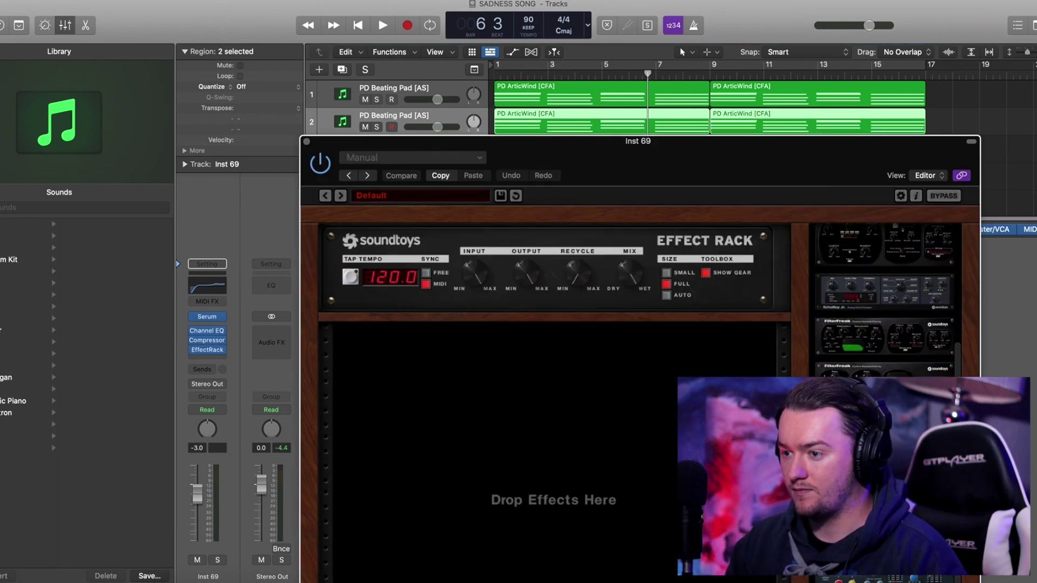
left_click_drag(604, 413, 435, 405)
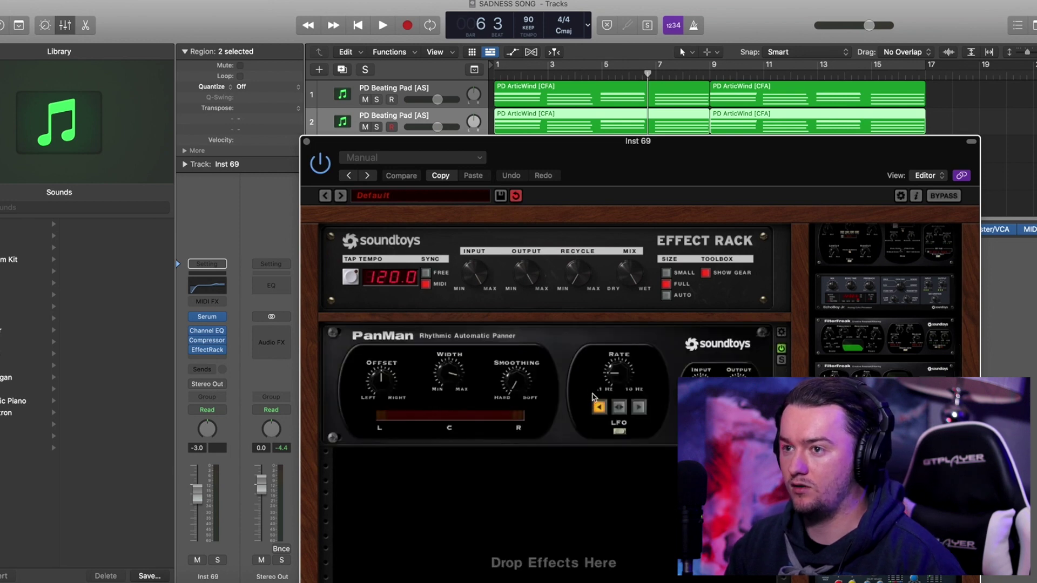
Solo the duplicated pad, play it from the start, and set PanMan to Rhythm Step with Decapitator added below it.
key("s")
key("Return")
key("space")
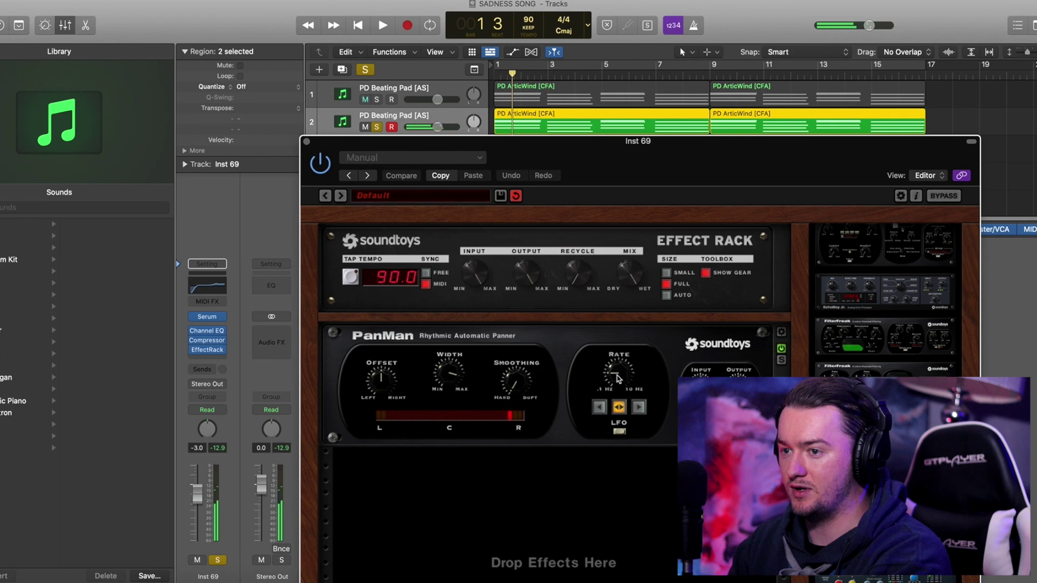
key("Return")
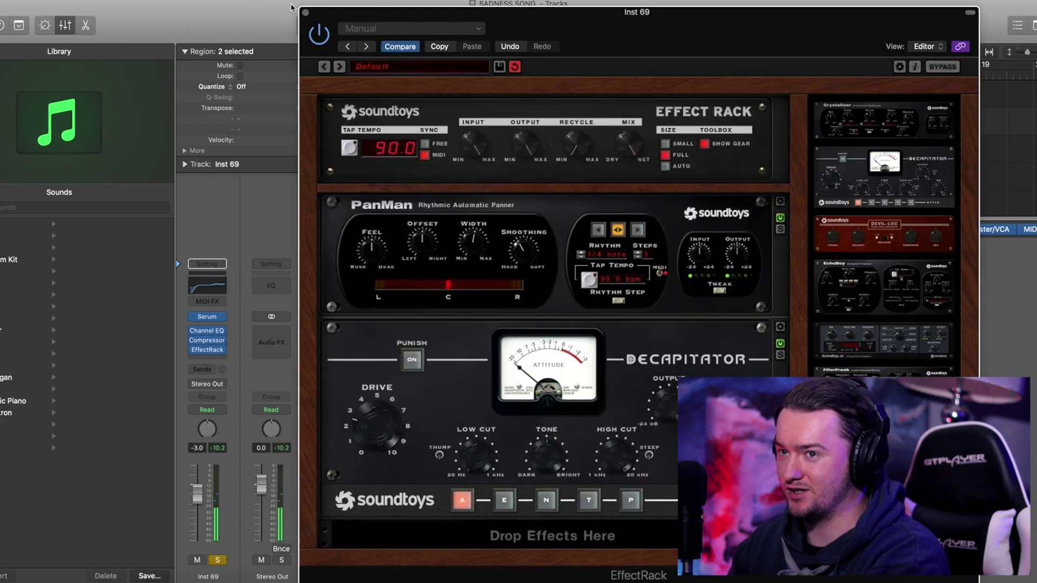
left_click(304, 13)
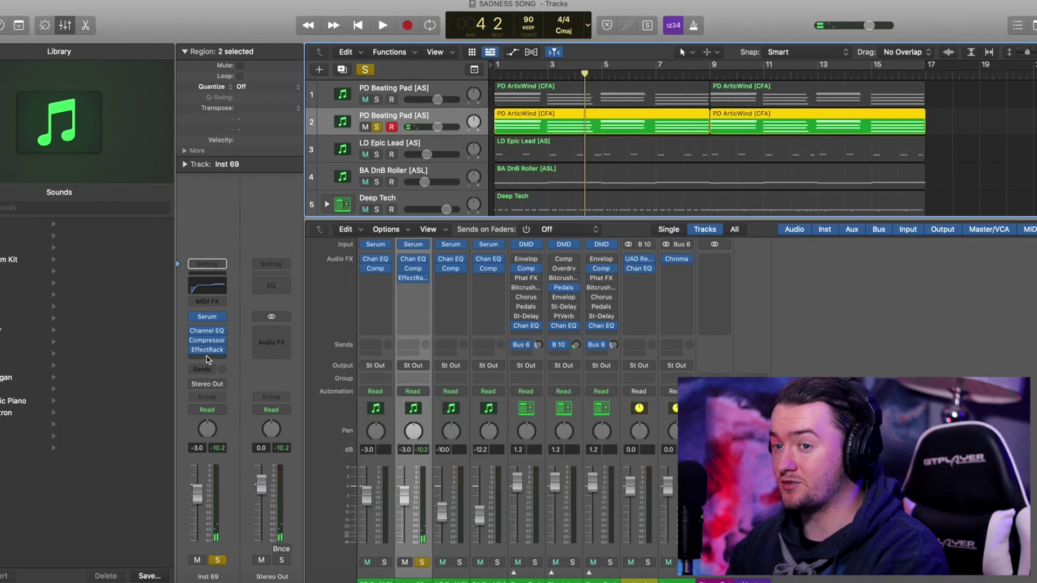
Insert a stereo iZotope Vinyl on the duplicated pad and raise its Warp Depth slightly, checking it in playback from the start.
left_click(198, 348)
mouse_move(438, 524)
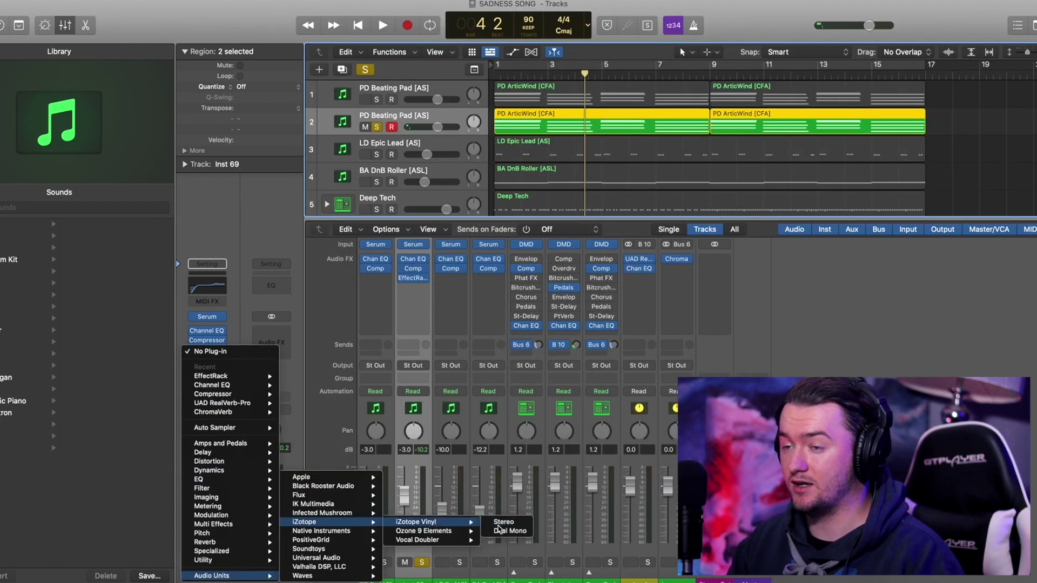
left_click(503, 522)
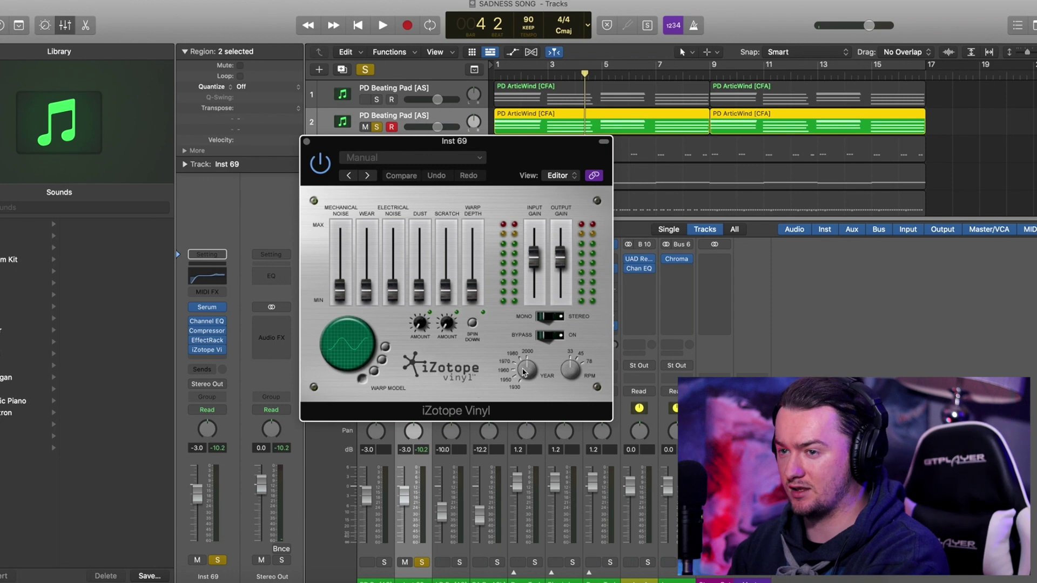
left_click_drag(470, 286, 477, 265)
key("Return")
key("space")
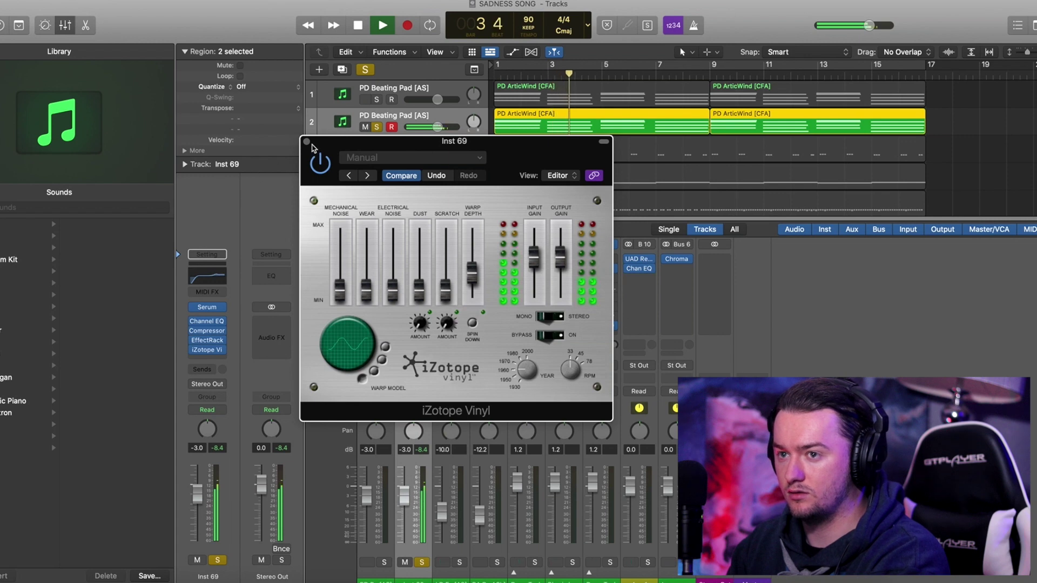
left_click(308, 143)
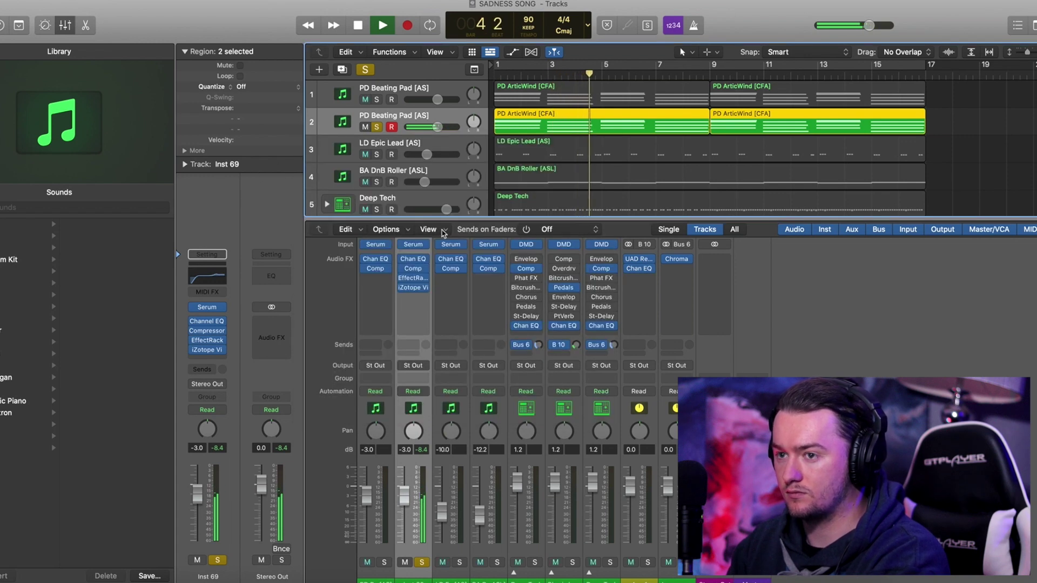
key("space")
Enlarge the tracks area, solo the original PD Beating Pad alongside its duplicate and play both from the start.
left_click_drag(507, 219, 508, 321)
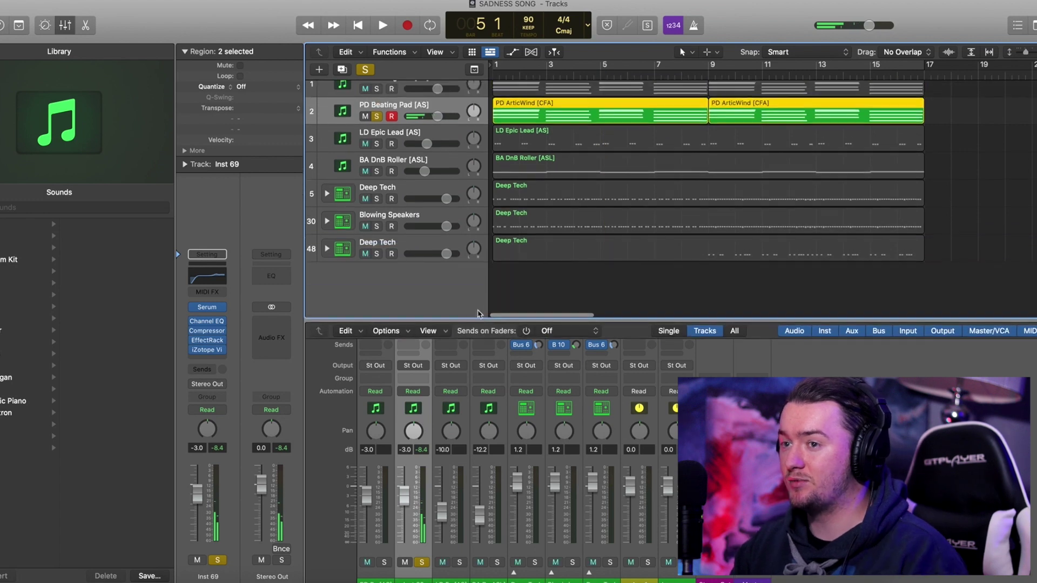
key("Return")
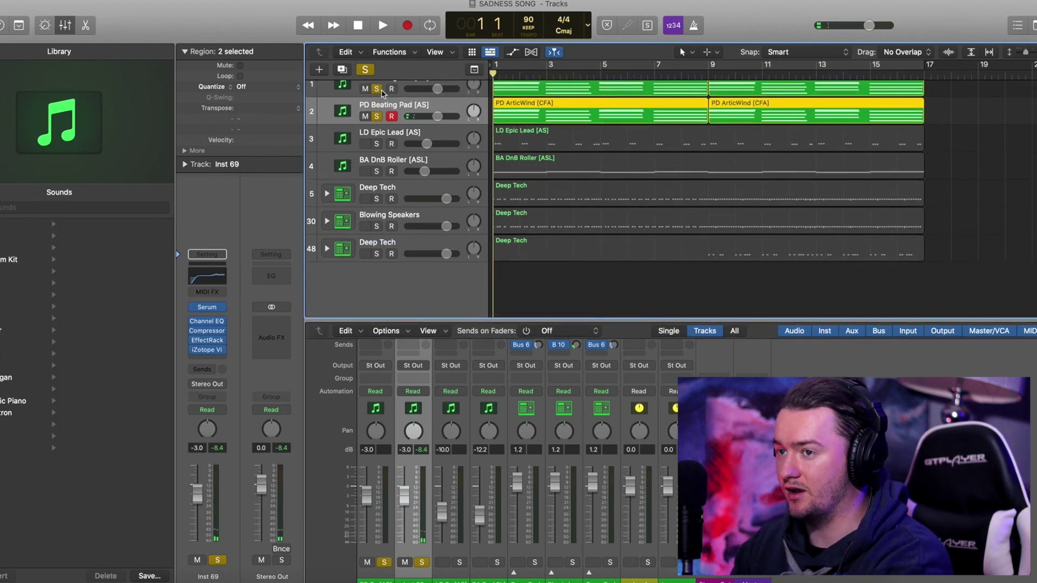
key("space")
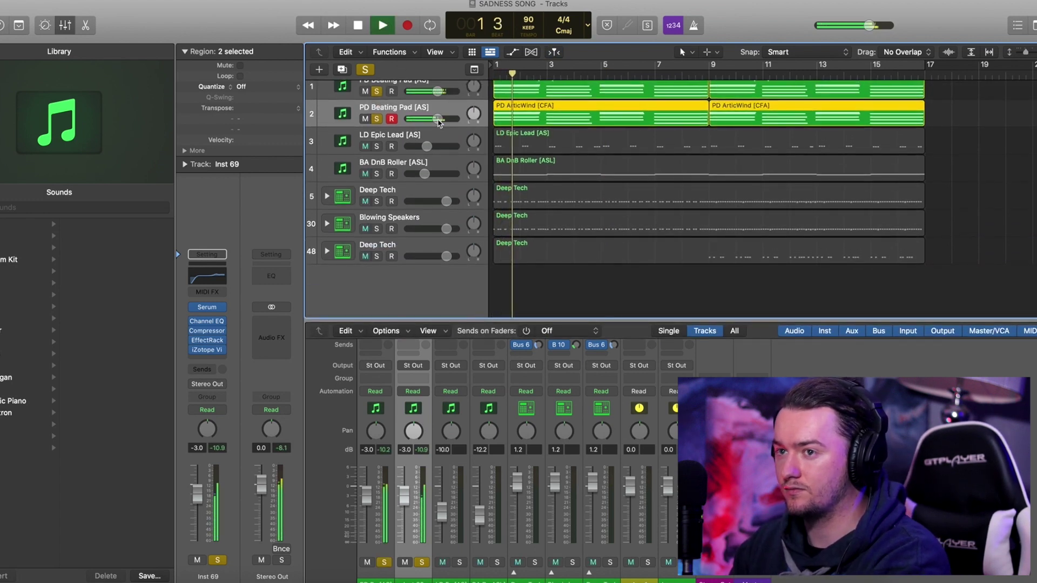
Raise the low cut in the duplicated pad's Channel EQ to 236 Hz.
left_click(207, 276)
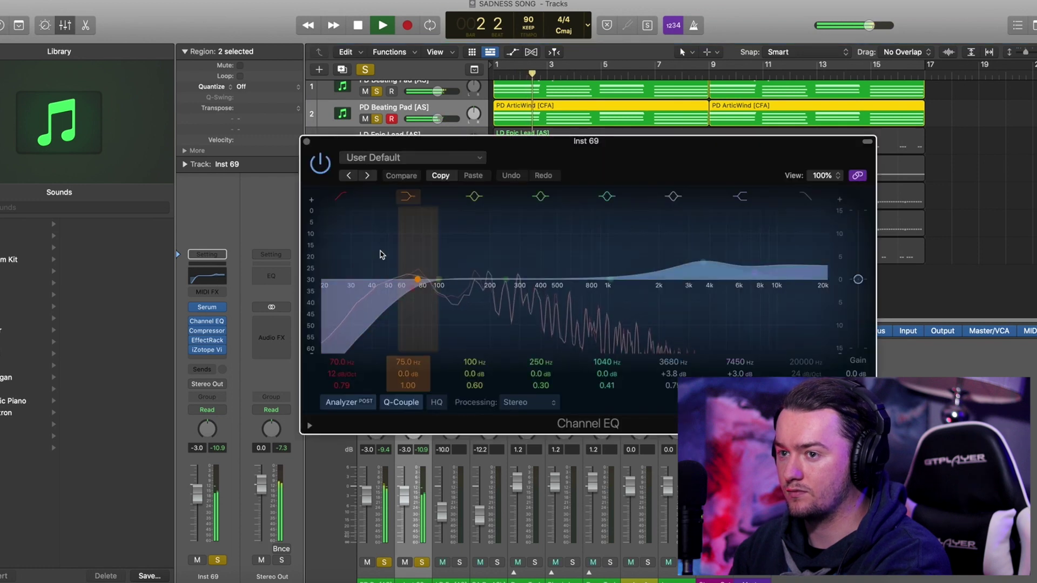
left_click_drag(419, 279, 484, 293)
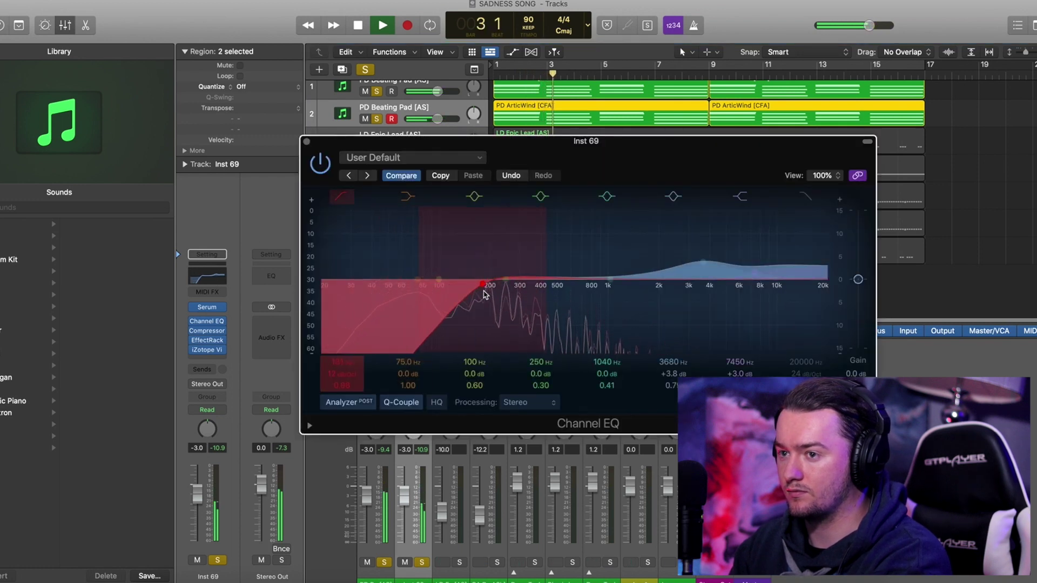
left_click(341, 196)
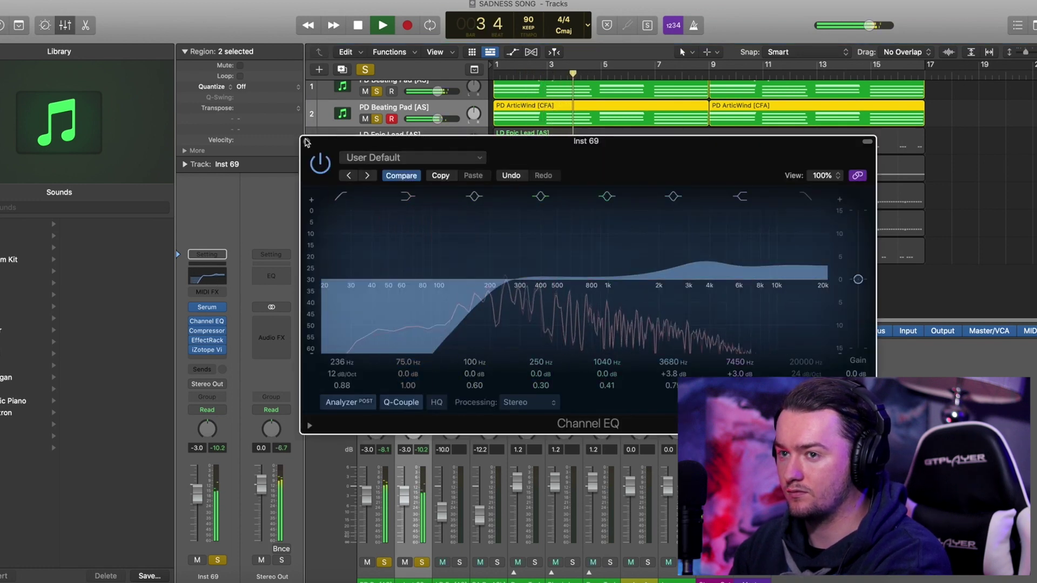
left_click(306, 141)
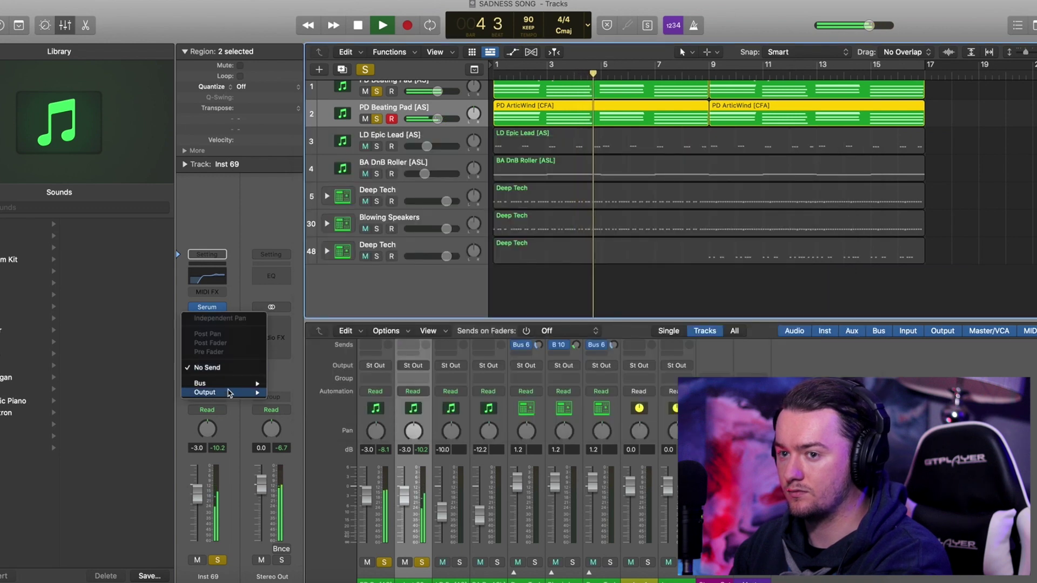
left_click(204, 369)
mouse_move(201, 383)
left_click(326, 319)
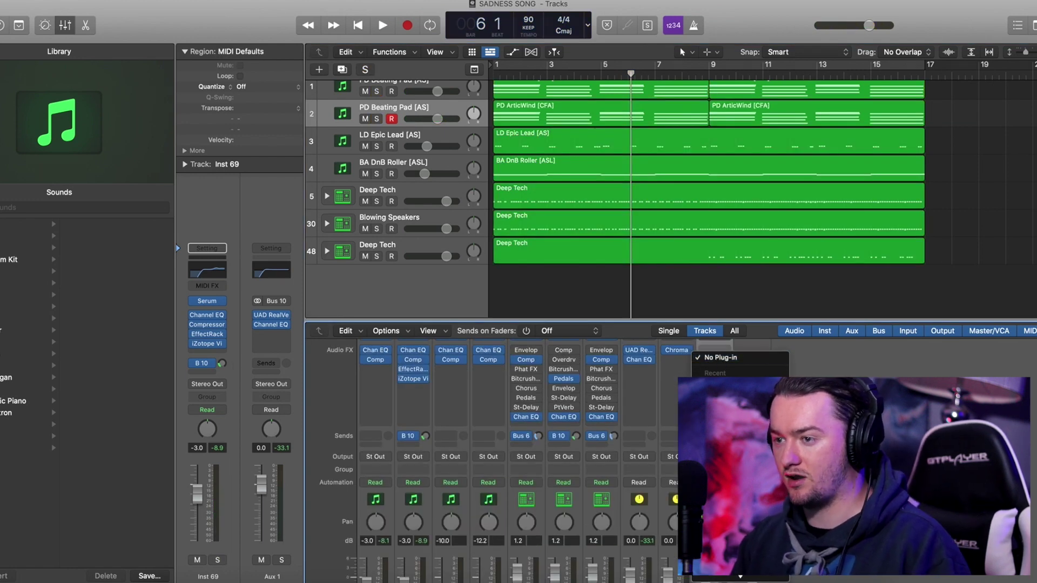
Insert a Channel EQ on the Stereo Out, set its processing to Mid Only and add a low cut at about 50 Hz.
left_click(716, 384)
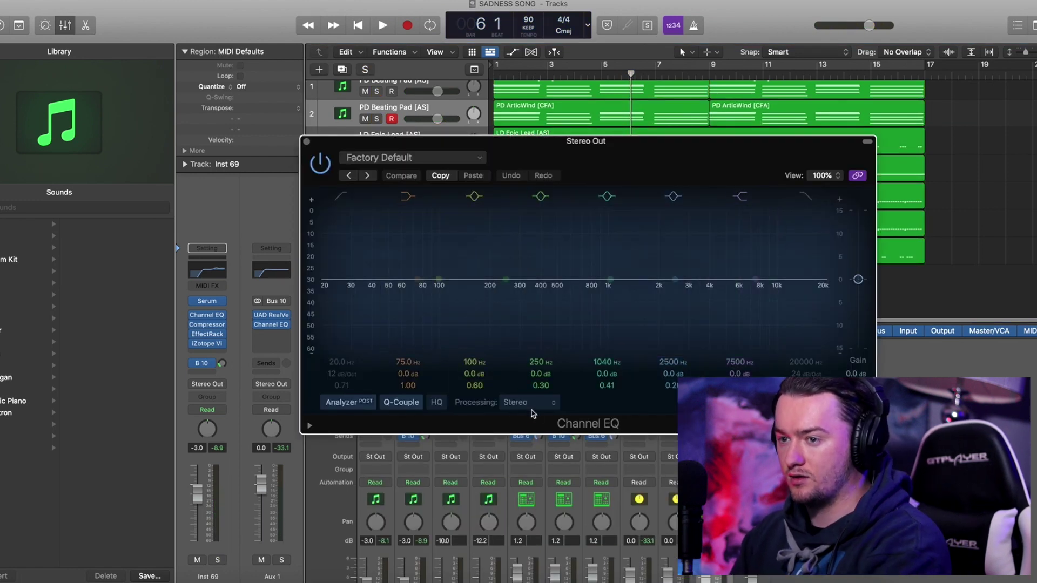
left_click(529, 404)
left_click(531, 439)
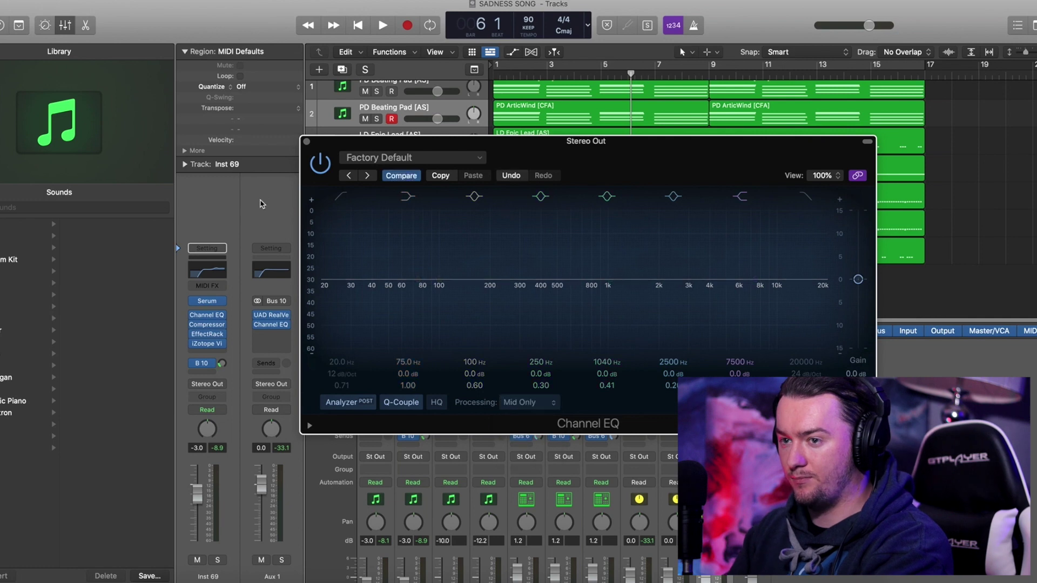
left_click(342, 197)
left_click_drag(326, 280, 395, 281)
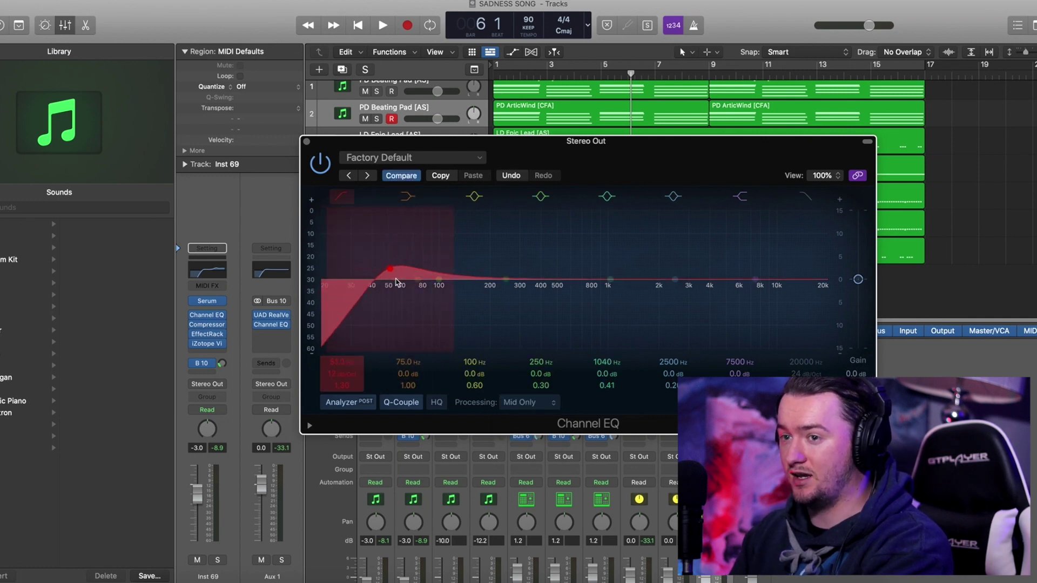
Shape the Stereo Out's Side Only Channel EQ with an 87 Hz low cut, +2.4 dB at 4120 Hz and a higher high shelf.
left_click_drag(327, 278, 348, 281)
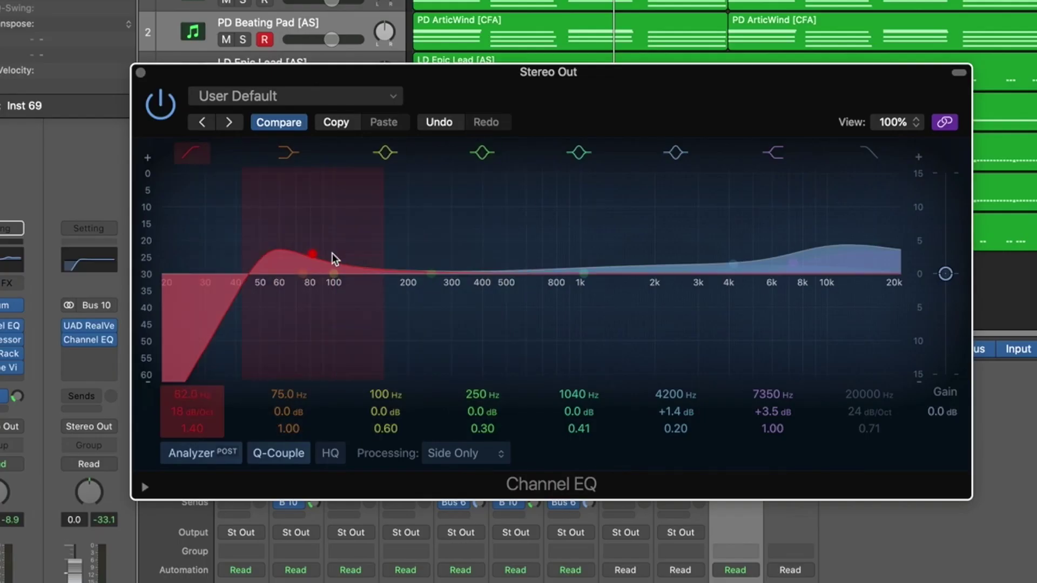
mouse_move(334, 259)
left_mouse_down()
mouse_move(394, 261)
mouse_move(335, 259)
mouse_move(378, 266)
mouse_move(323, 276)
left_mouse_up()
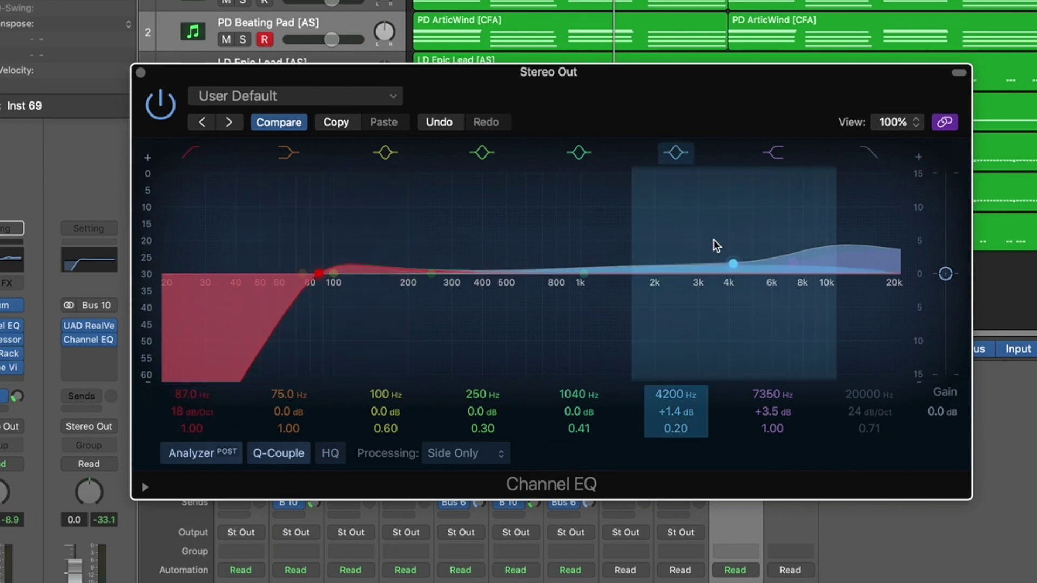
left_click_drag(729, 276, 729, 259)
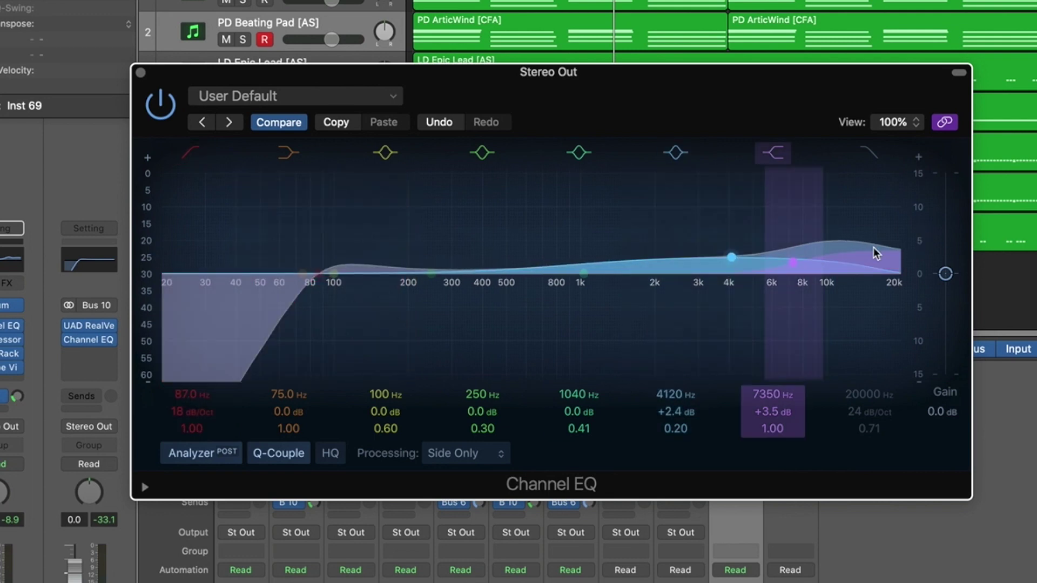
left_click_drag(875, 255, 860, 238)
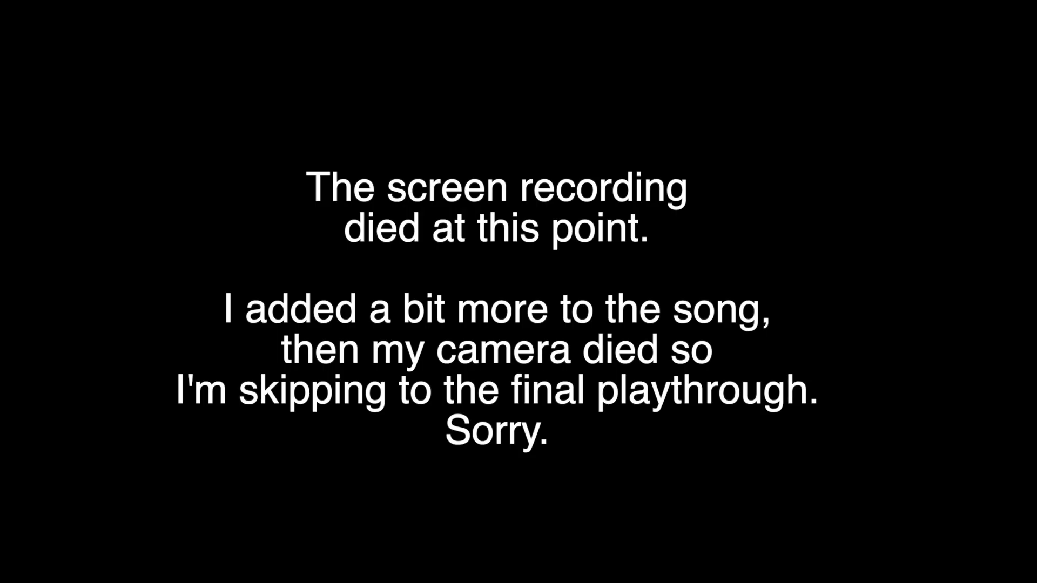